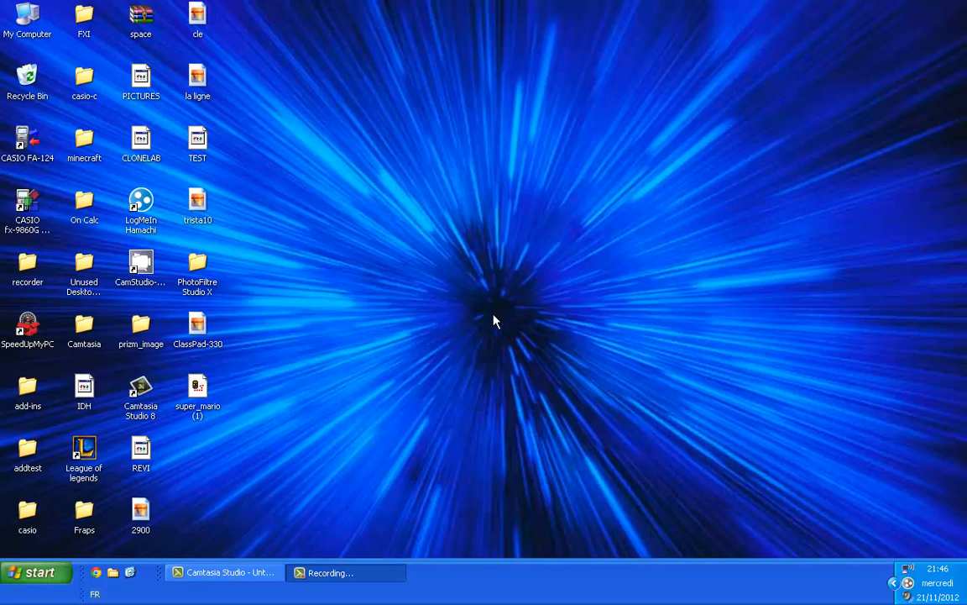
Step: Open Google Chrome, search Google for "planete casio" and open the Planète Casio home page from the results
left_click(30, 564)
left_click(52, 84)
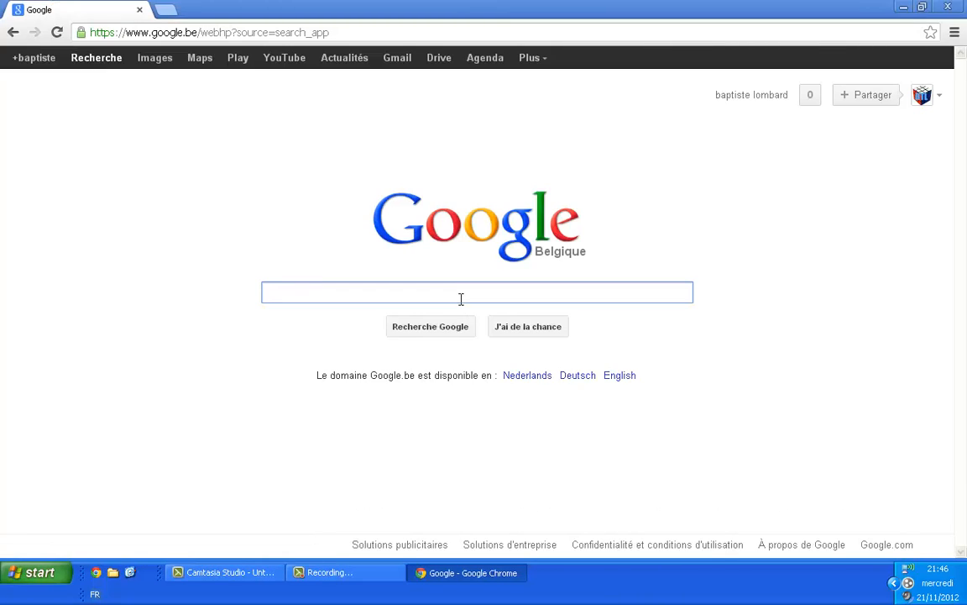
type("planet")
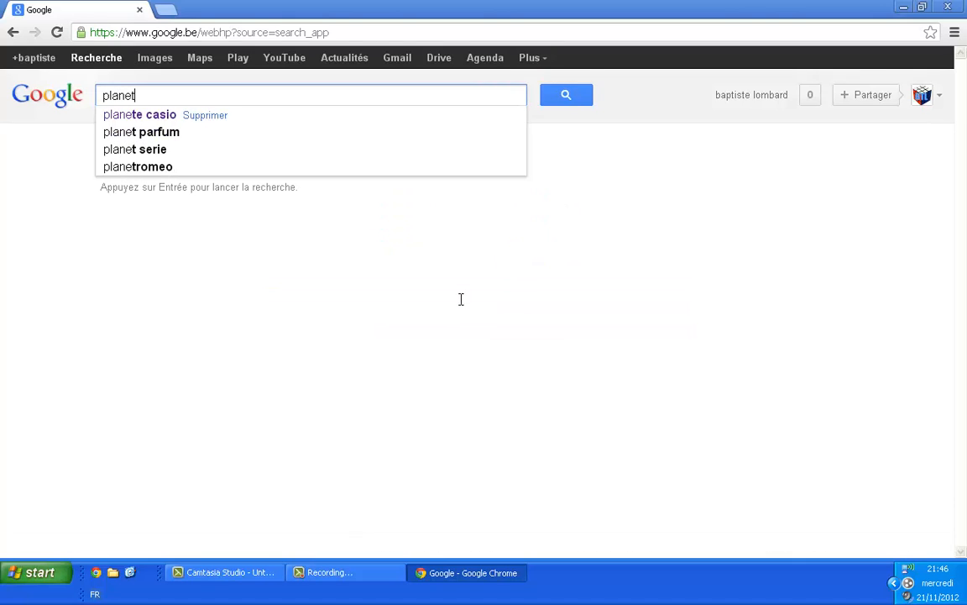
type("e ca")
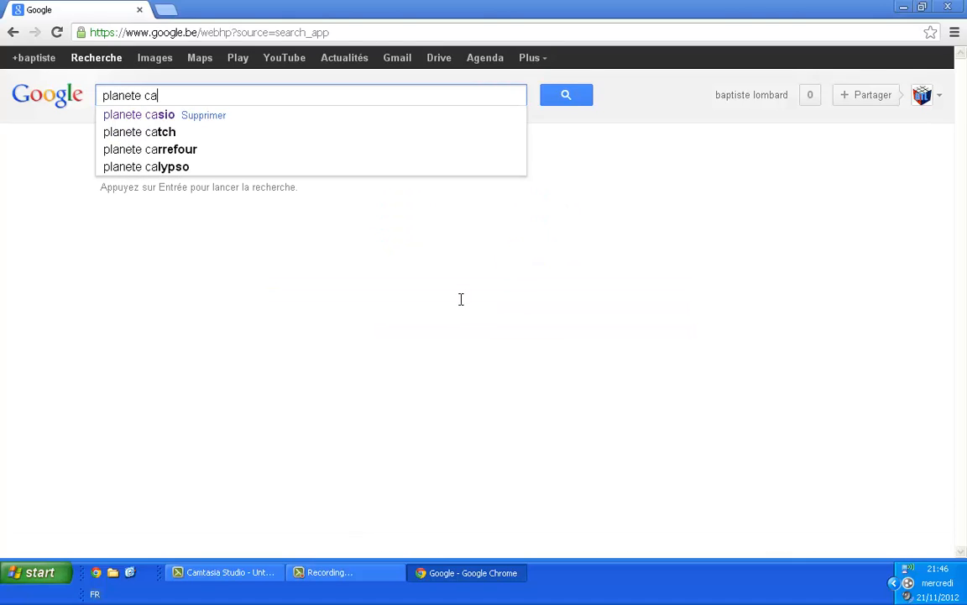
type("sio")
key("Return")
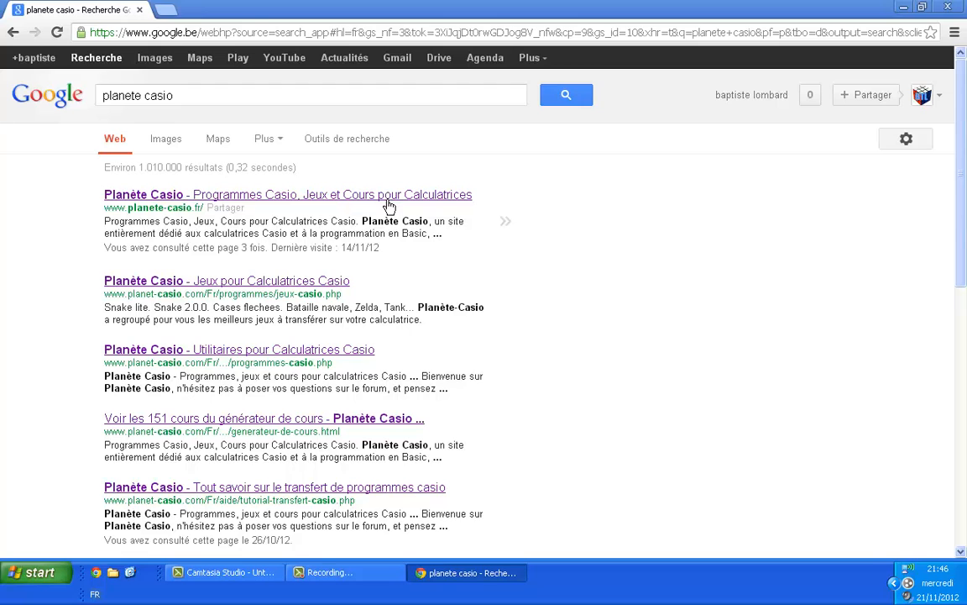
left_click(389, 205)
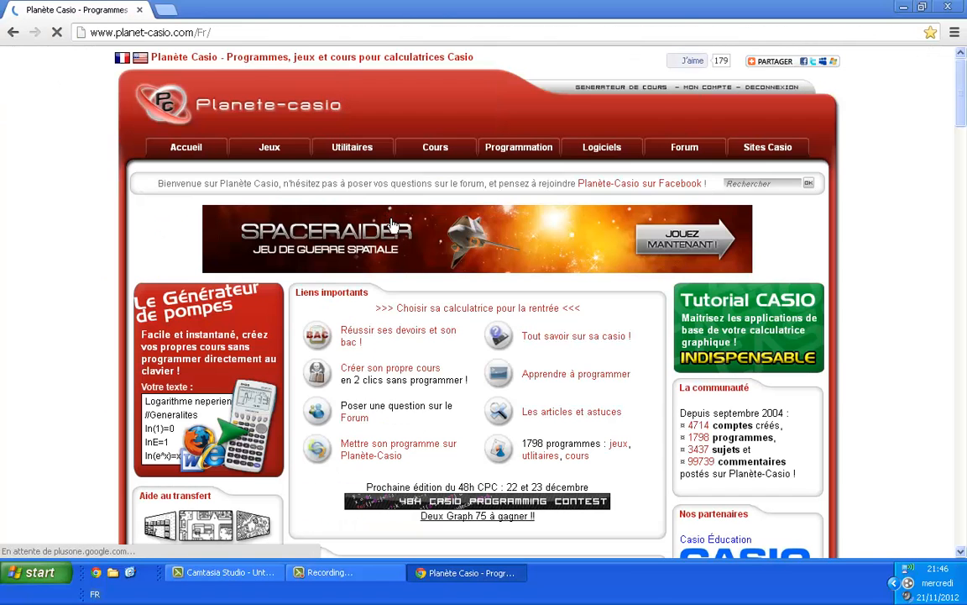
Step: Find "Casform g1m cat fxi txt ctf" among the site's Divers software and download casform_10.0.rar
left_click(602, 152)
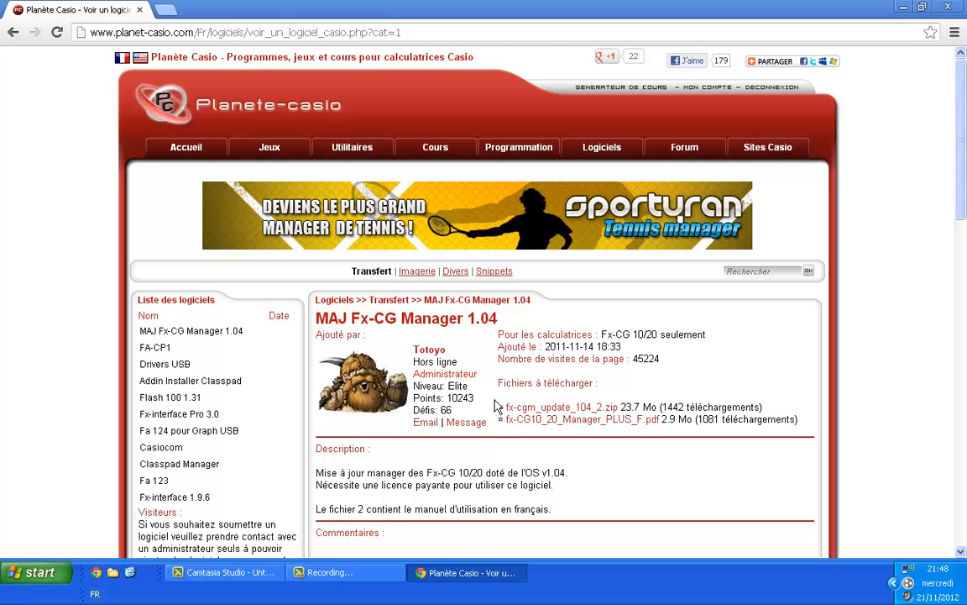
left_click(455, 271)
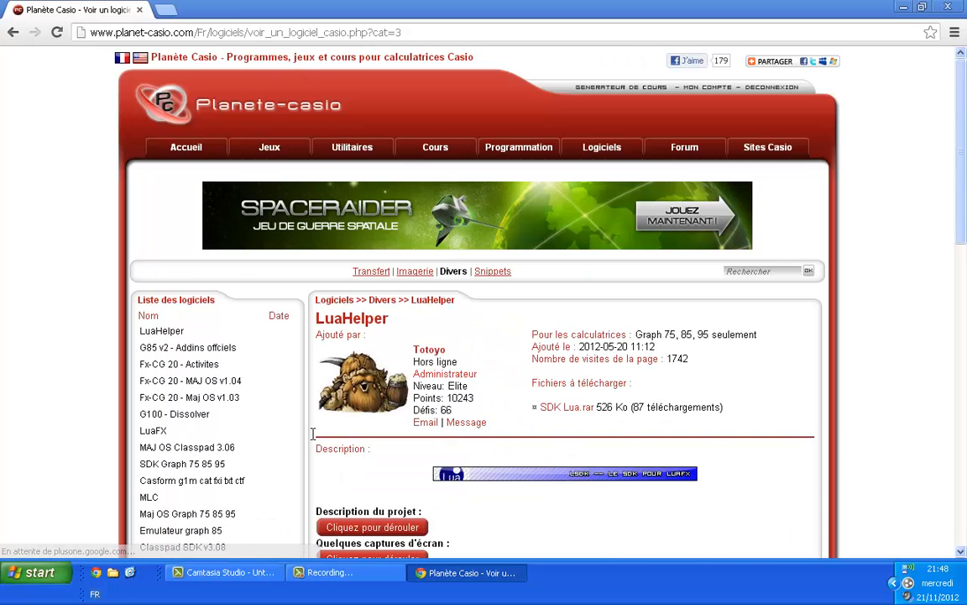
mouse_move(209, 489)
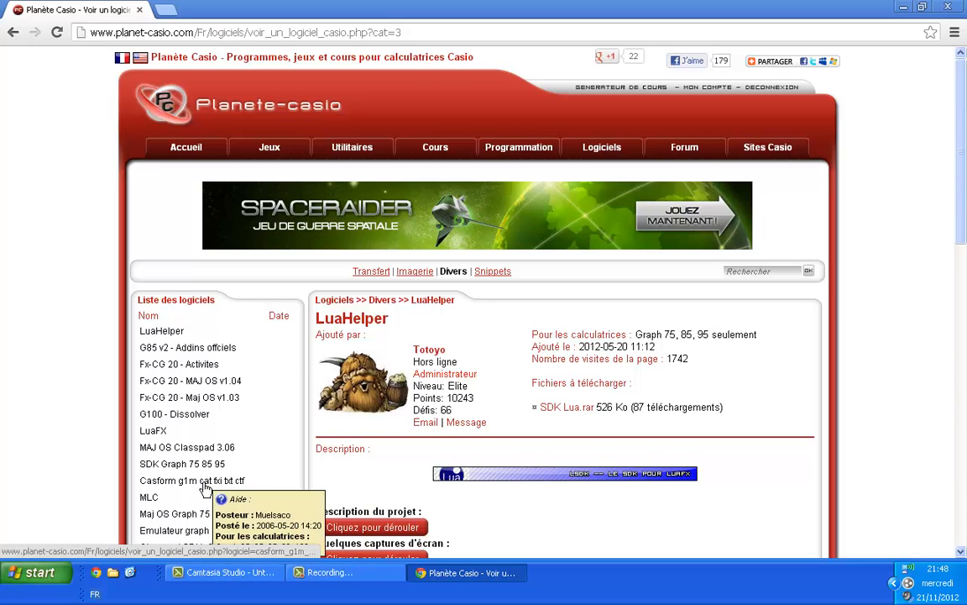
left_click(205, 487)
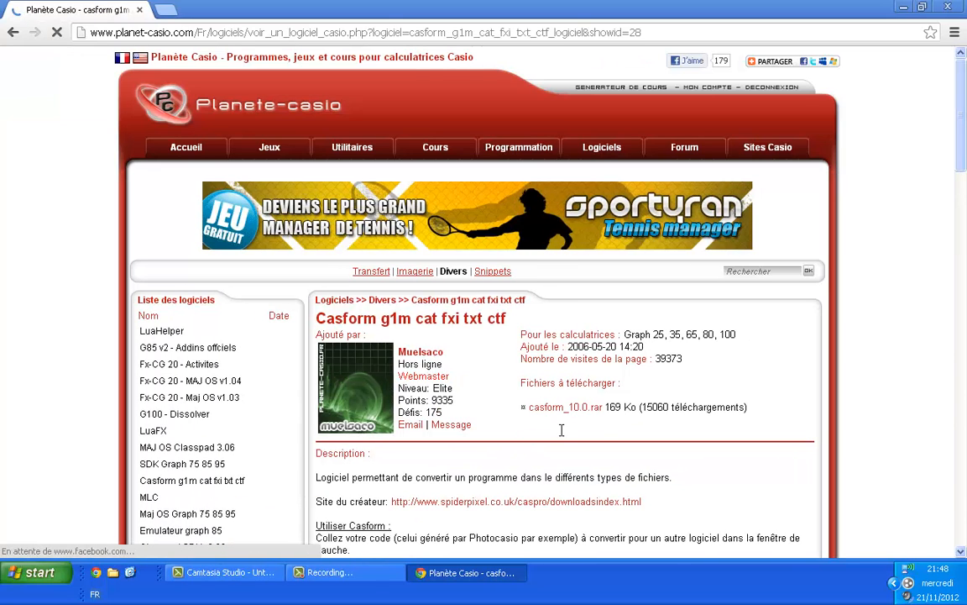
scroll(545, 424, "down", 1)
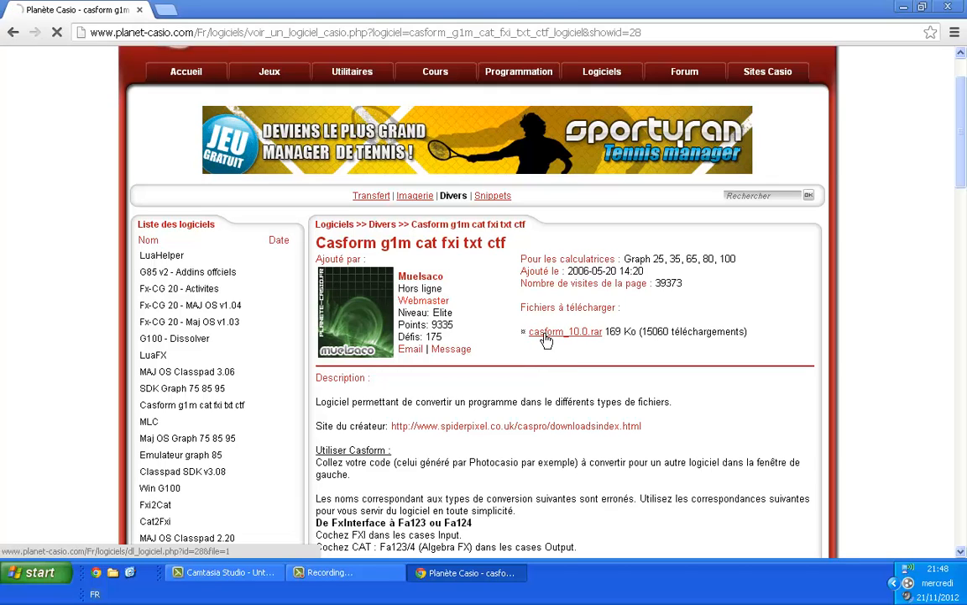
left_click(545, 334)
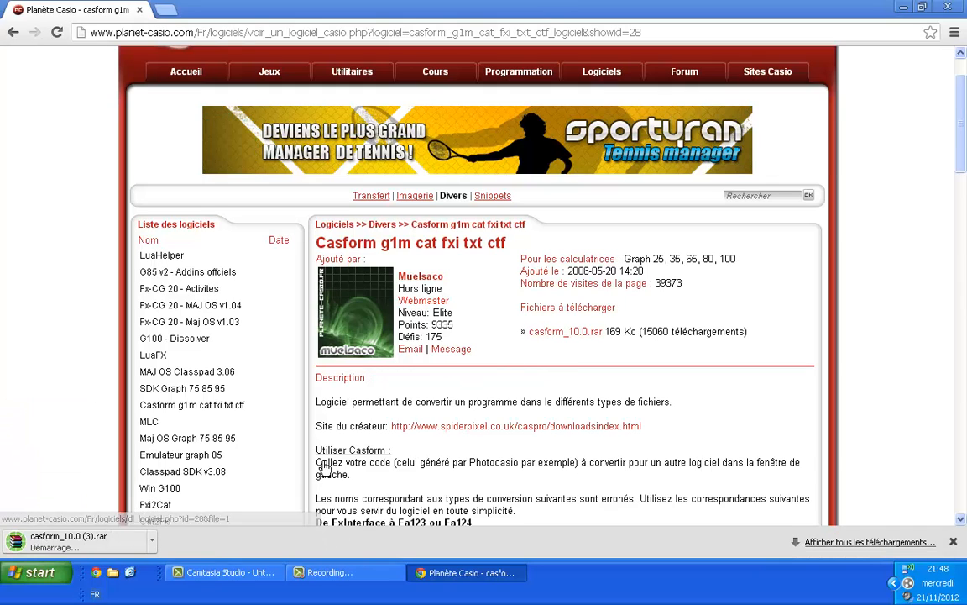
Step: Open the downloaded casform archive in WinRAR, extract its casform folder to the desktop and close the archive
left_click(78, 547)
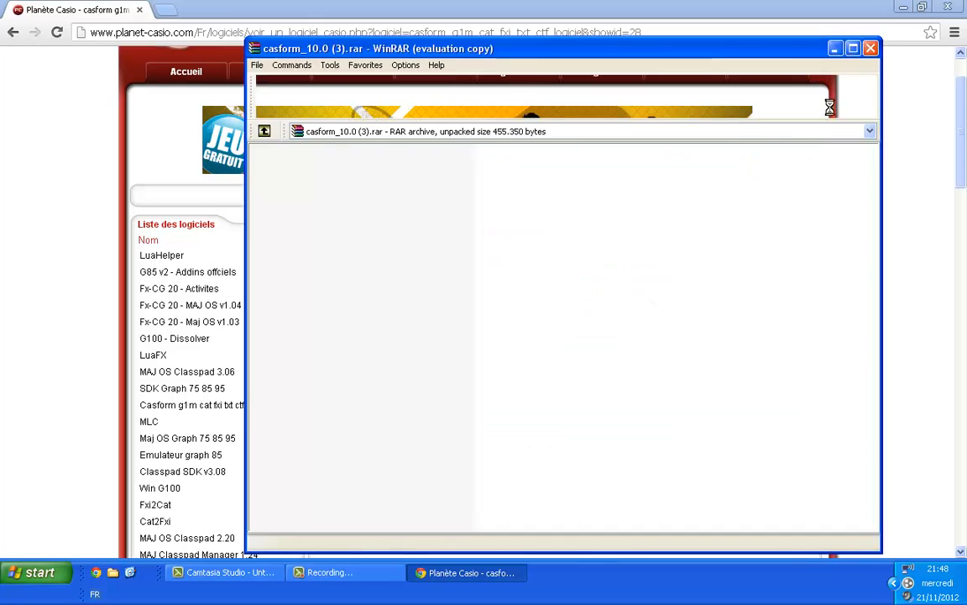
left_click(902, 8)
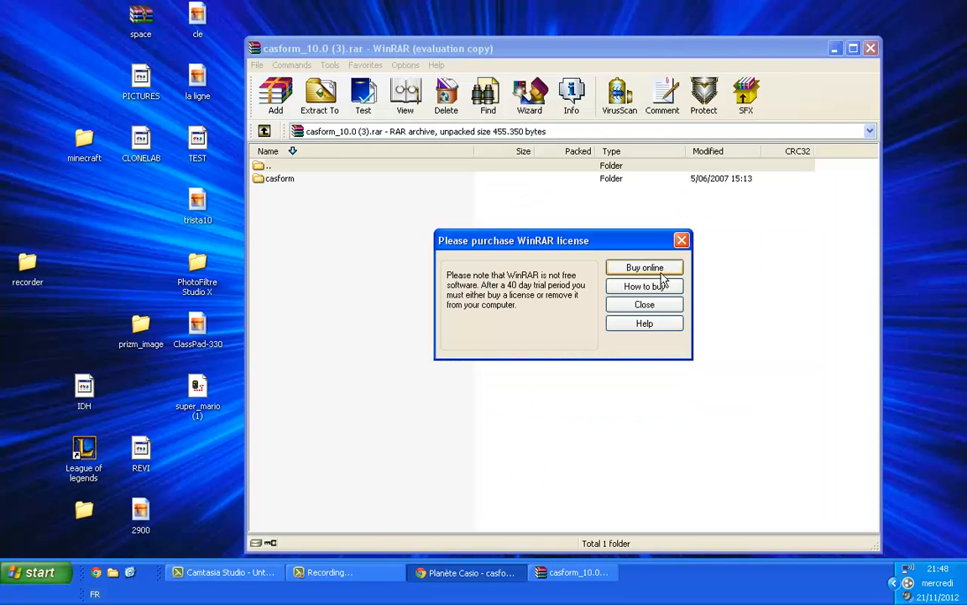
left_click(644, 304)
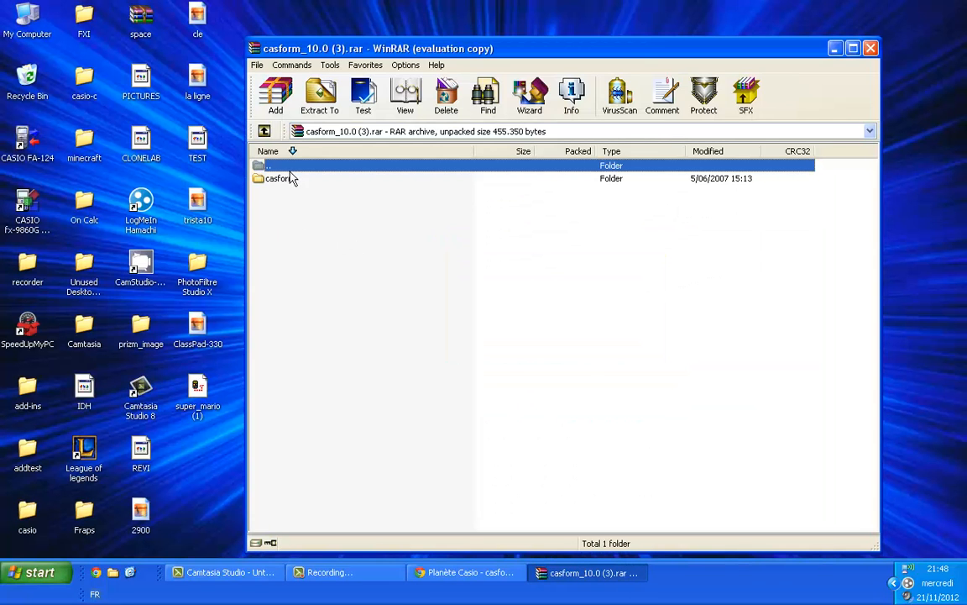
left_click_drag(273, 178, 189, 454)
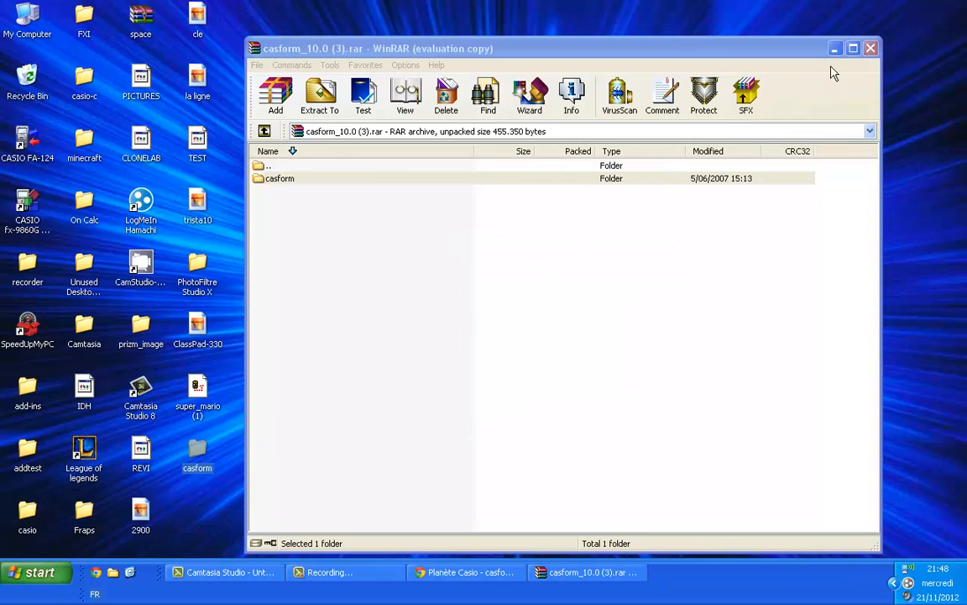
left_click(871, 48)
Step: Launch casform_10.0 from the extracted desktop folder and start FX-INTERFACE PROFESSIONAL
double_click(198, 466)
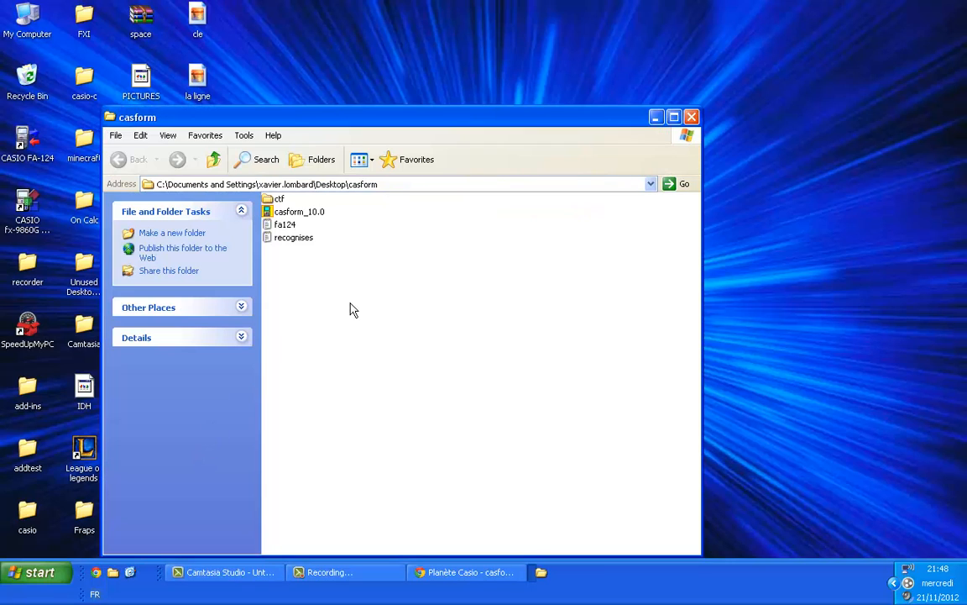
double_click(321, 214)
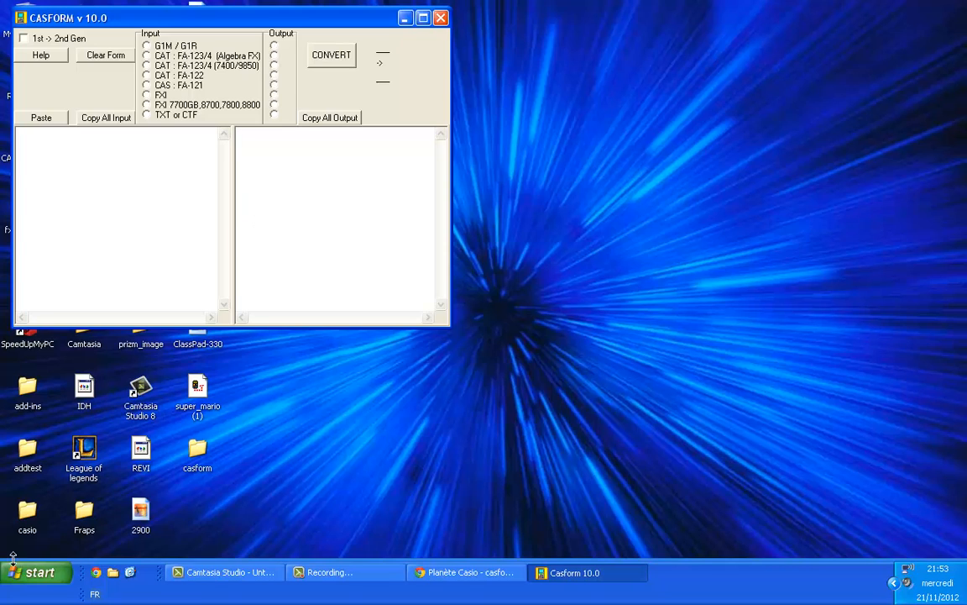
left_click(36, 572)
left_click(87, 524)
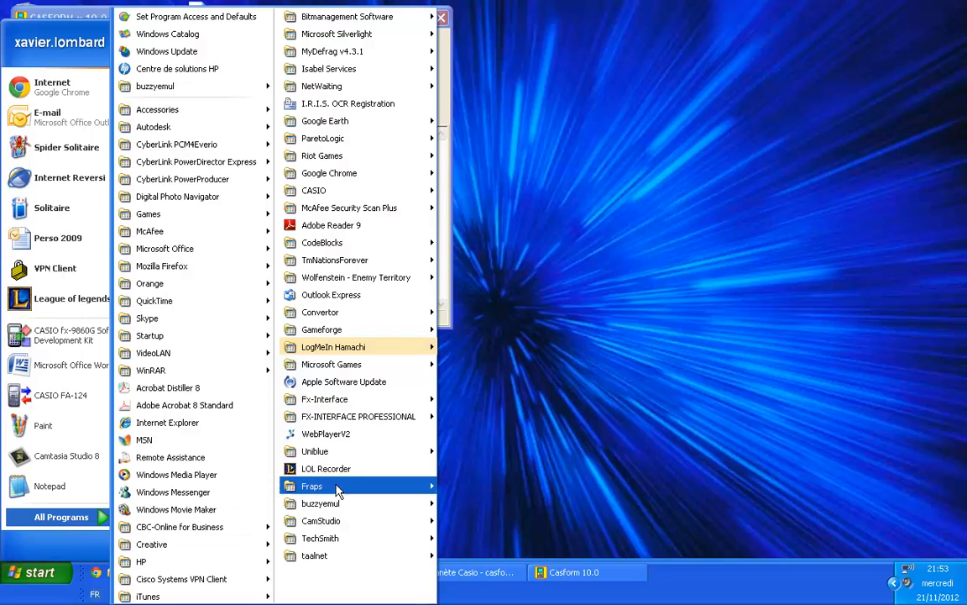
mouse_move(396, 424)
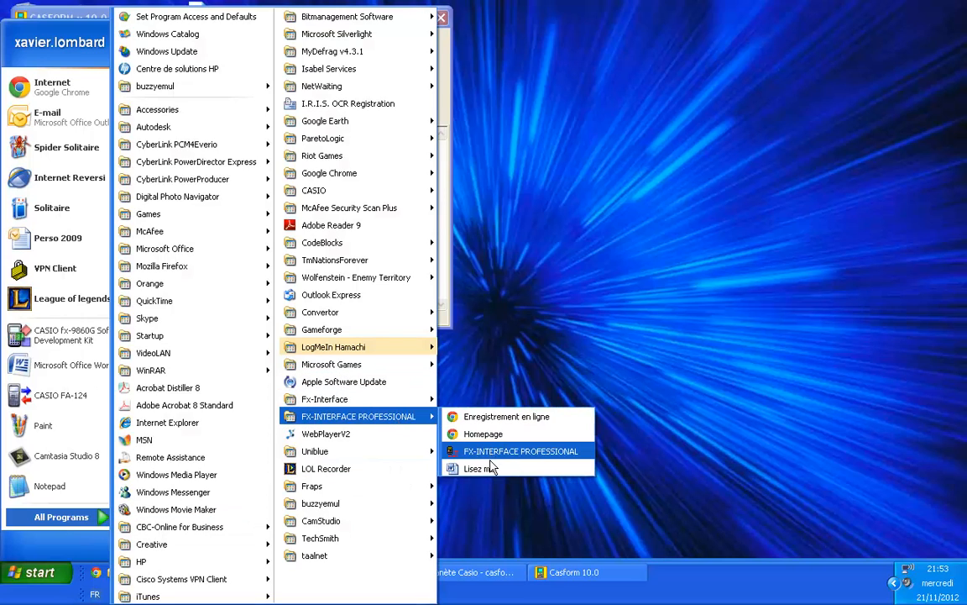
left_click(494, 447)
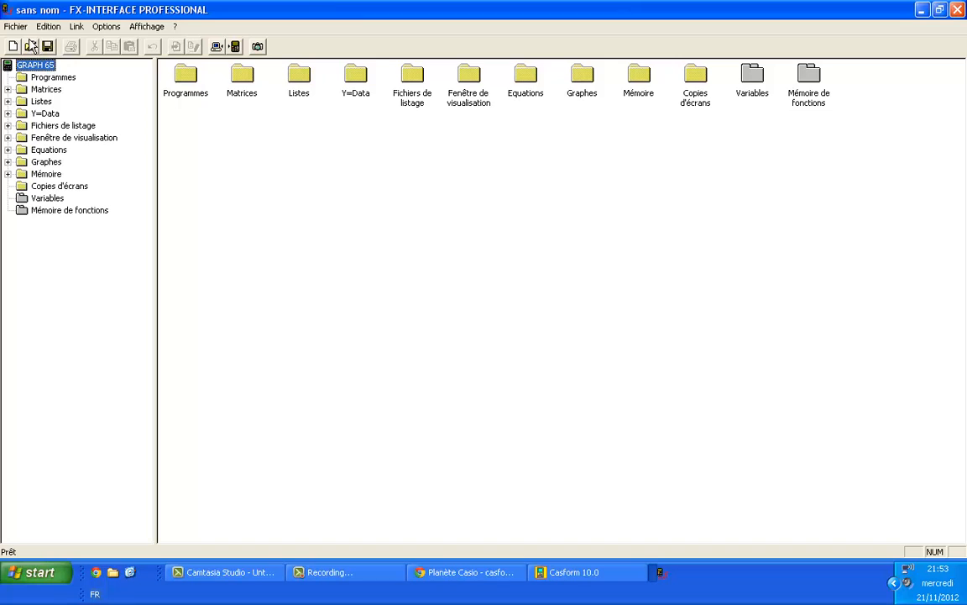
Step: Load the super_mario file in FX-INTERFACE PROFESSIONAL and open its Mario program for editing
left_click(15, 26)
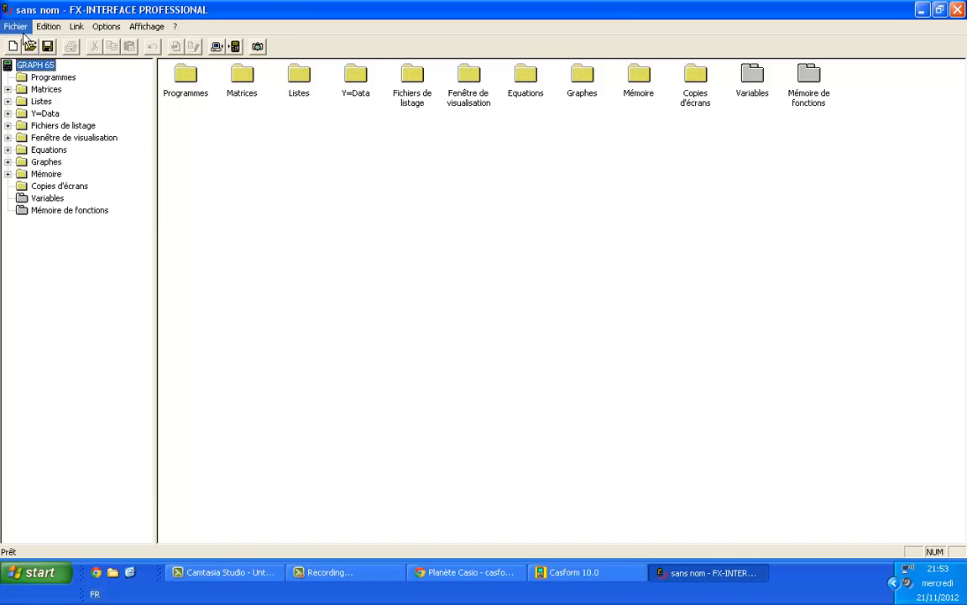
left_click(47, 166)
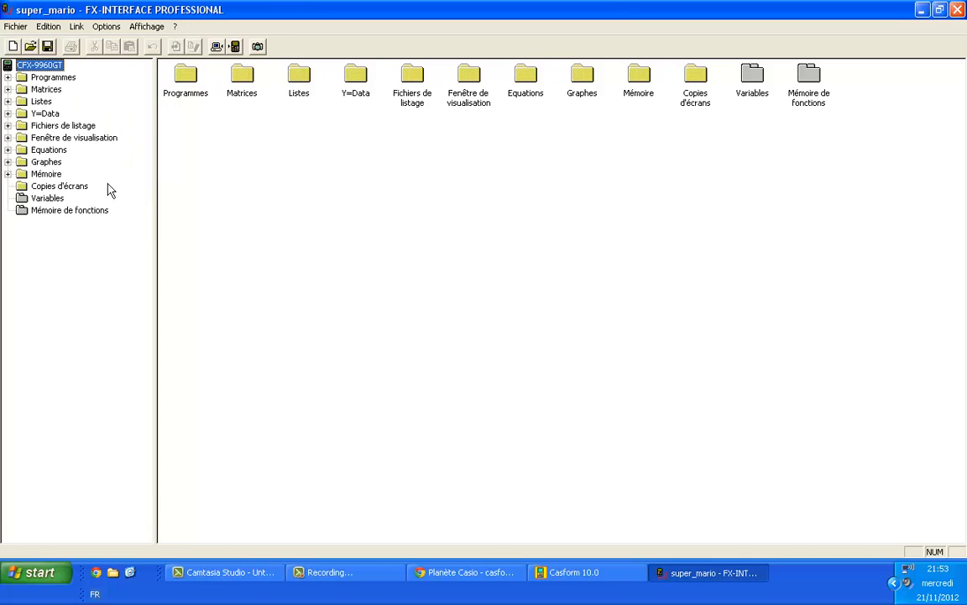
double_click(160, 76)
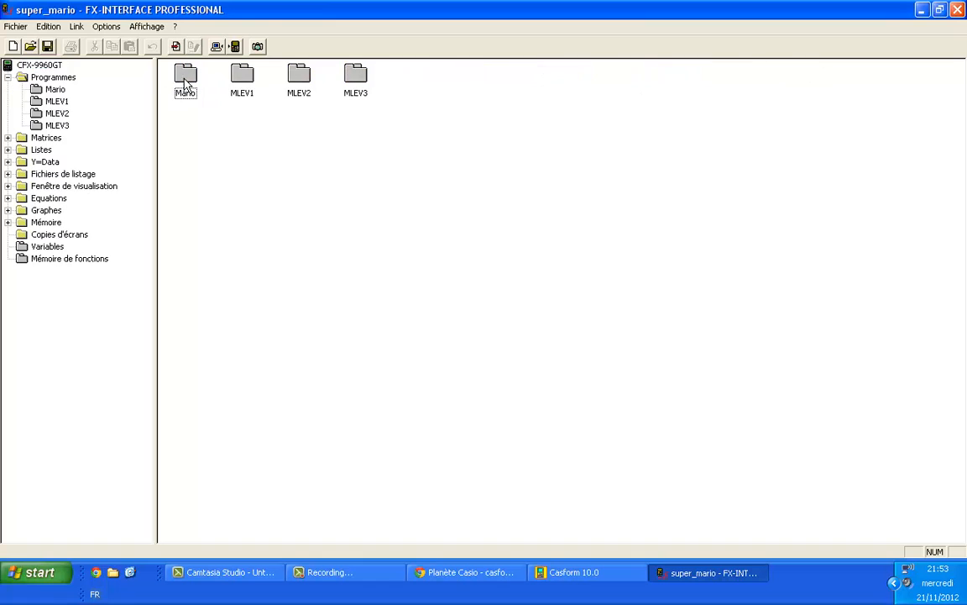
left_click(940, 9)
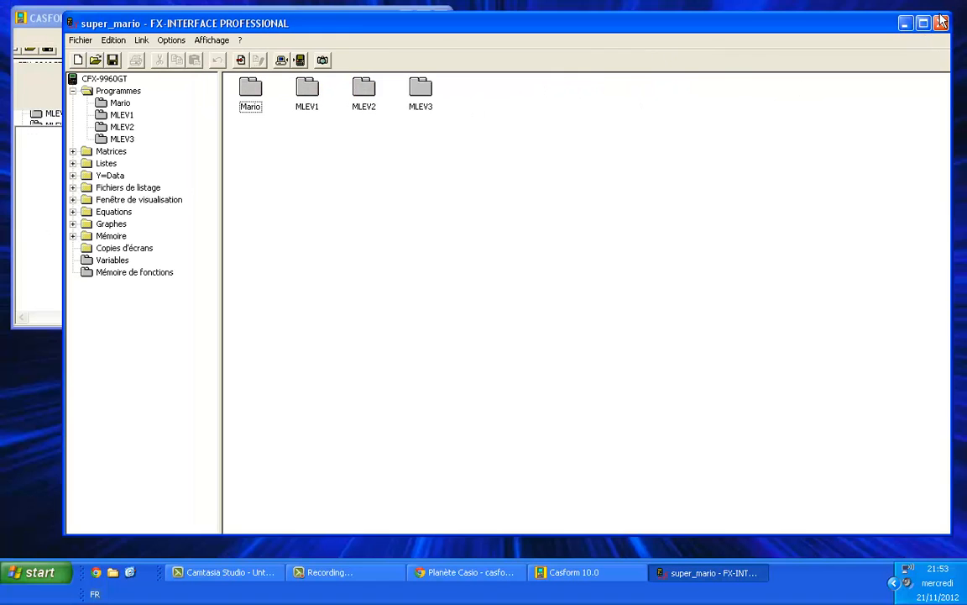
double_click(252, 96)
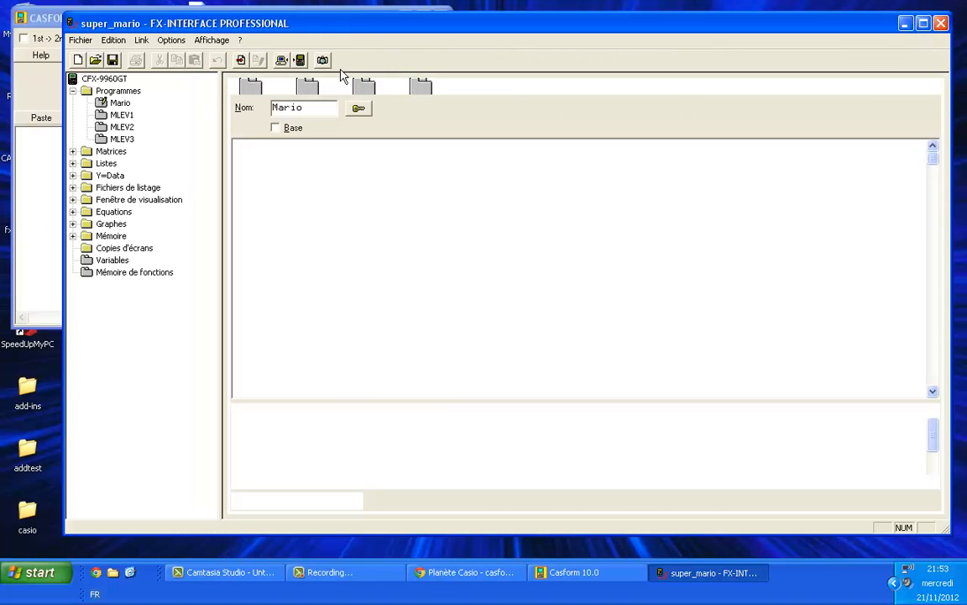
Step: Copy the Mario program's code from its first line through the Orange Text line and paste it into Casform's input area
left_click_drag(328, 34, 496, 33)
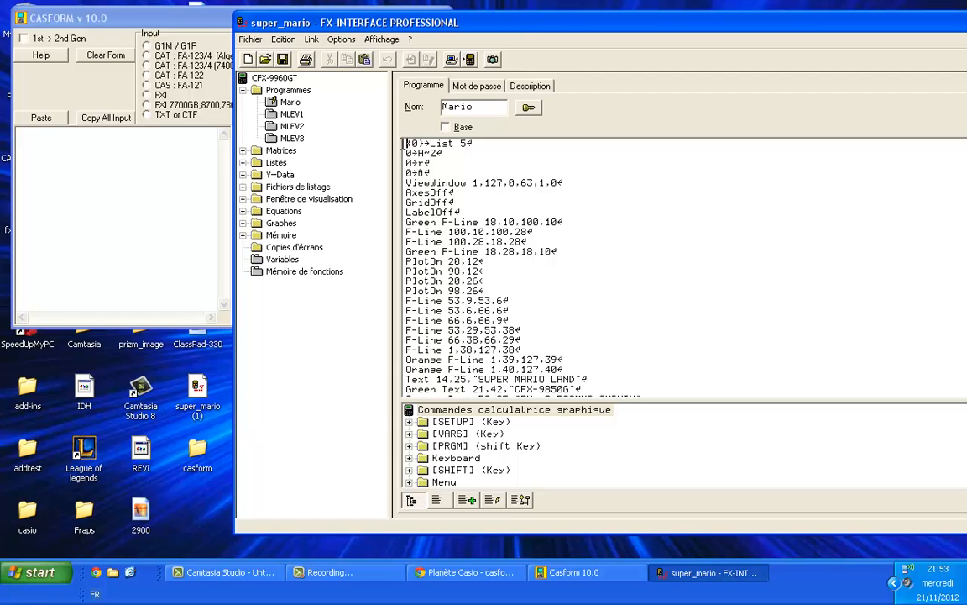
left_click_drag(404, 143, 482, 418)
left_click_drag(613, 406, 656, 372)
key("ctrl+c")
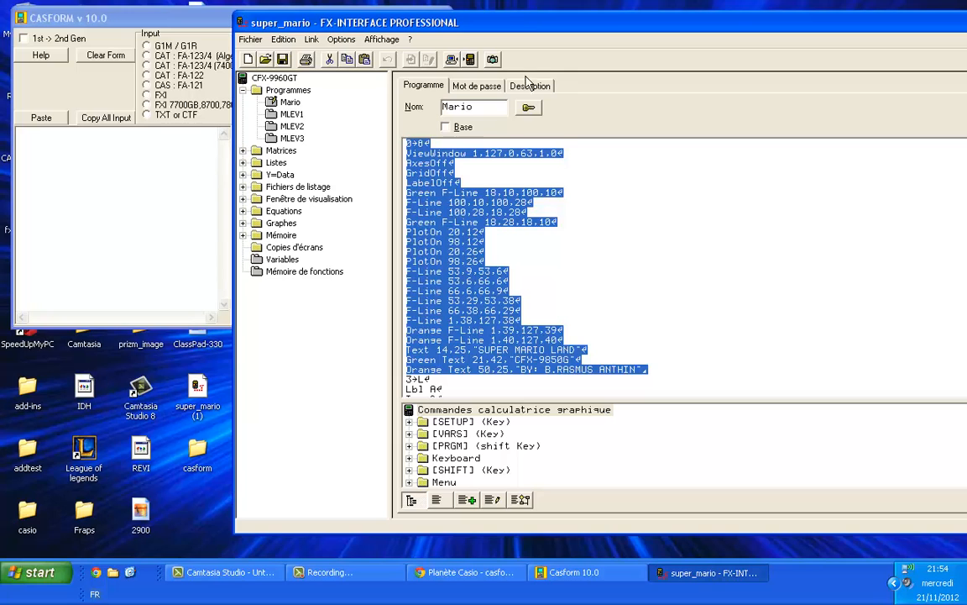
left_click(122, 162)
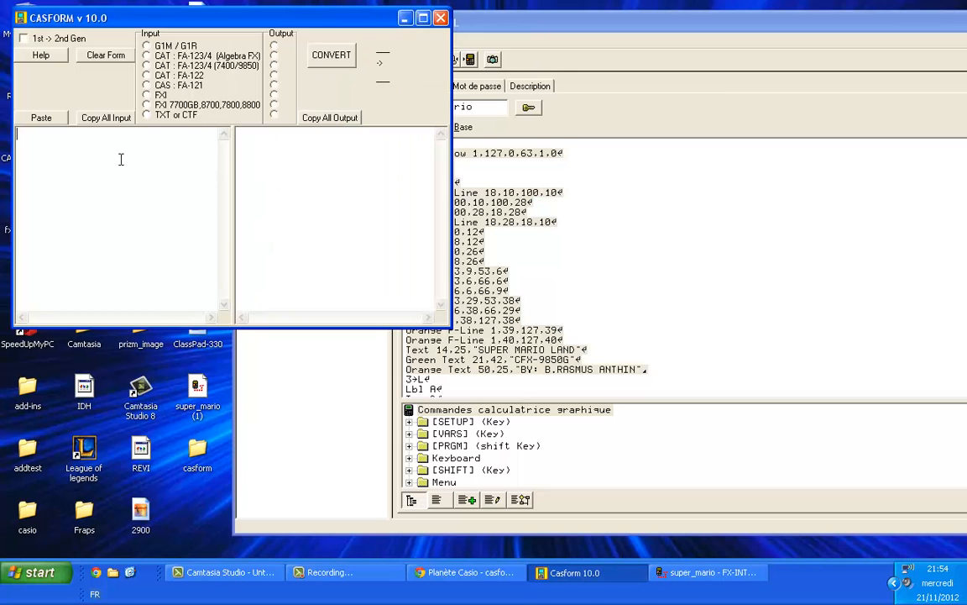
key("ctrl+v")
left_click(225, 206)
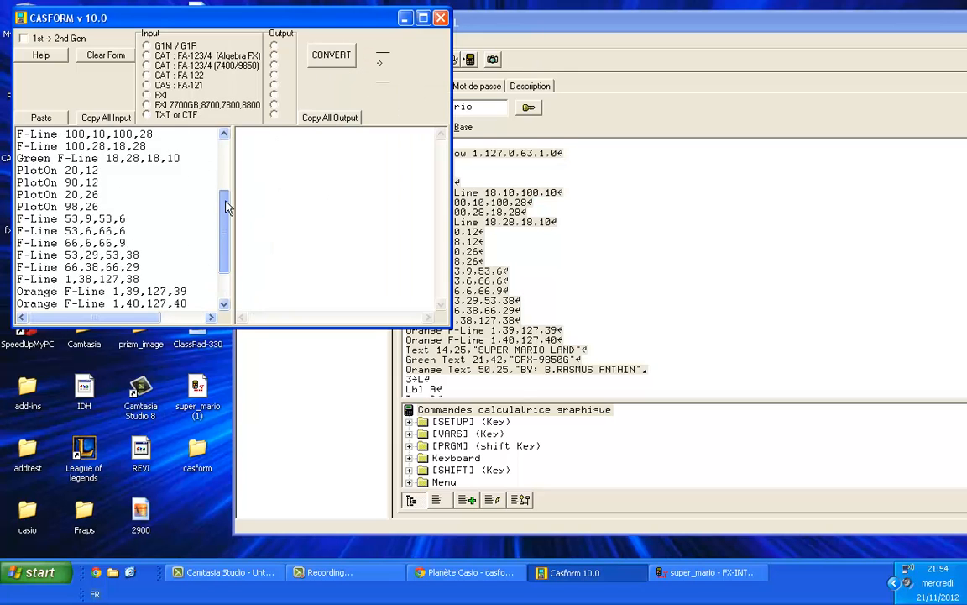
left_click_drag(225, 206, 225, 159)
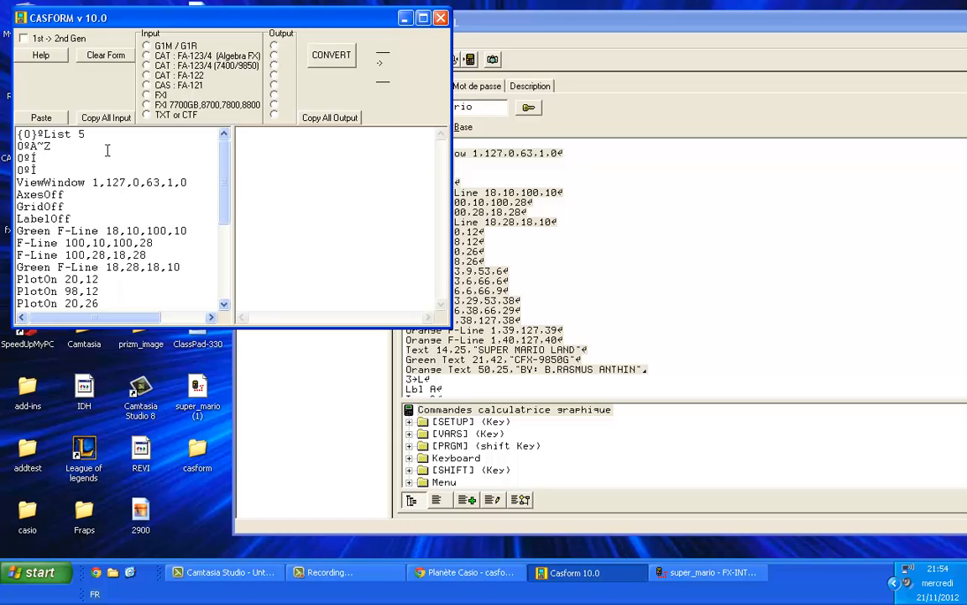
Step: Convert the pasted code in Casform from FXI to G1M / G1R format
left_click(146, 96)
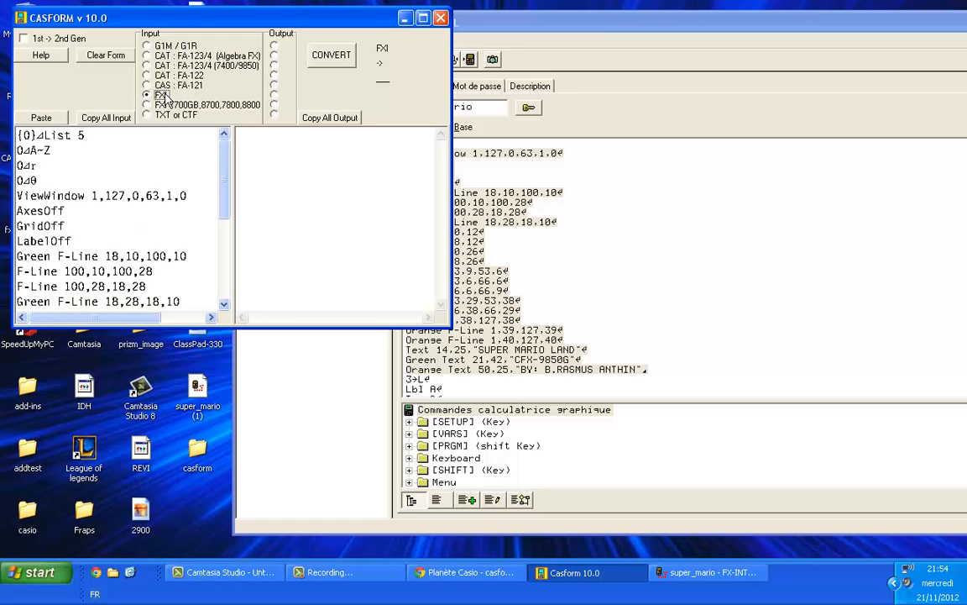
left_click(273, 46)
left_click(335, 55)
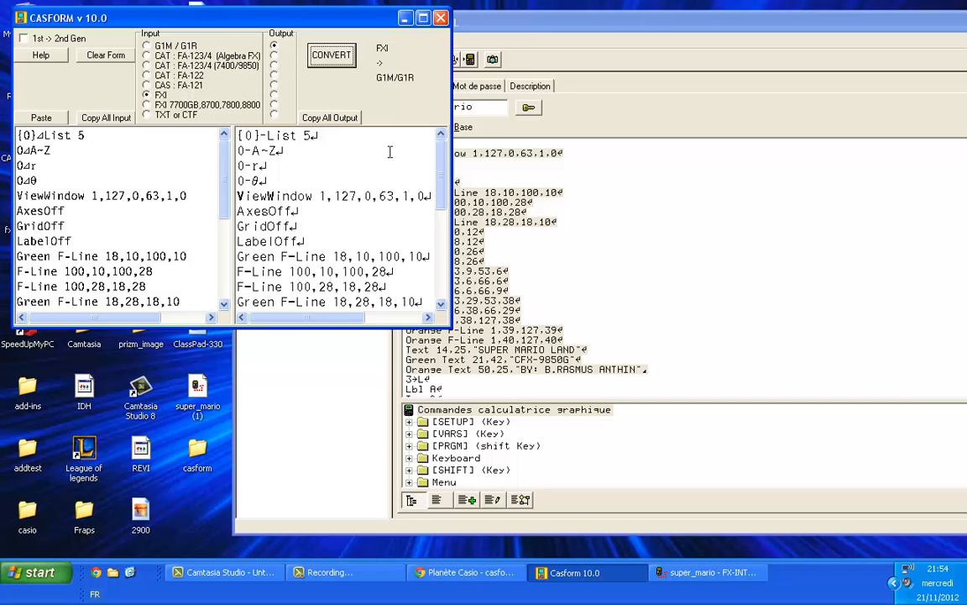
Step: Minimize FX-INTERFACE PROFESSIONAL and move the Casform window towards the middle of the desktop
left_click(658, 30)
left_click_drag(656, 24, 444, 33)
left_click(856, 33)
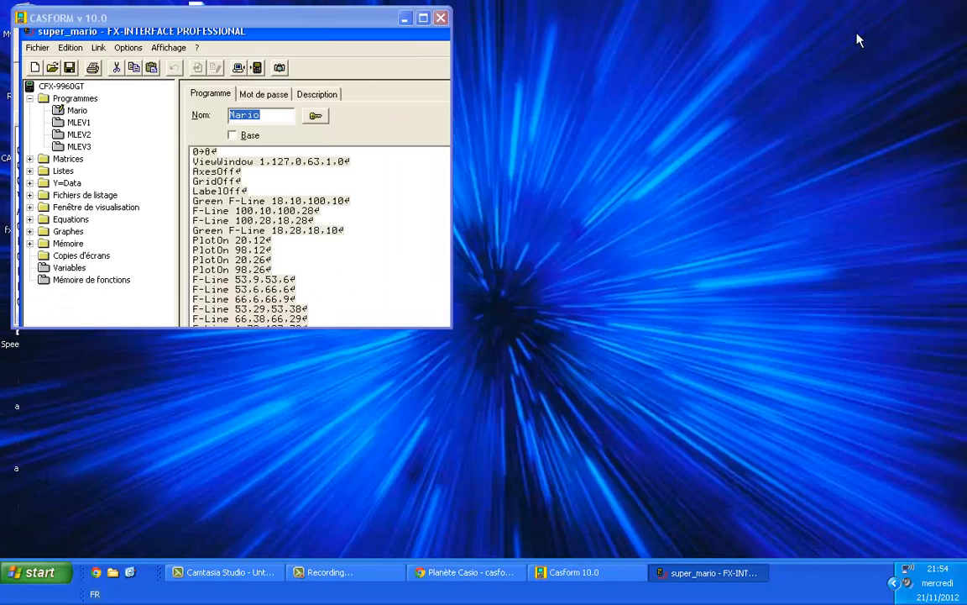
left_click_drag(311, 28, 664, 30)
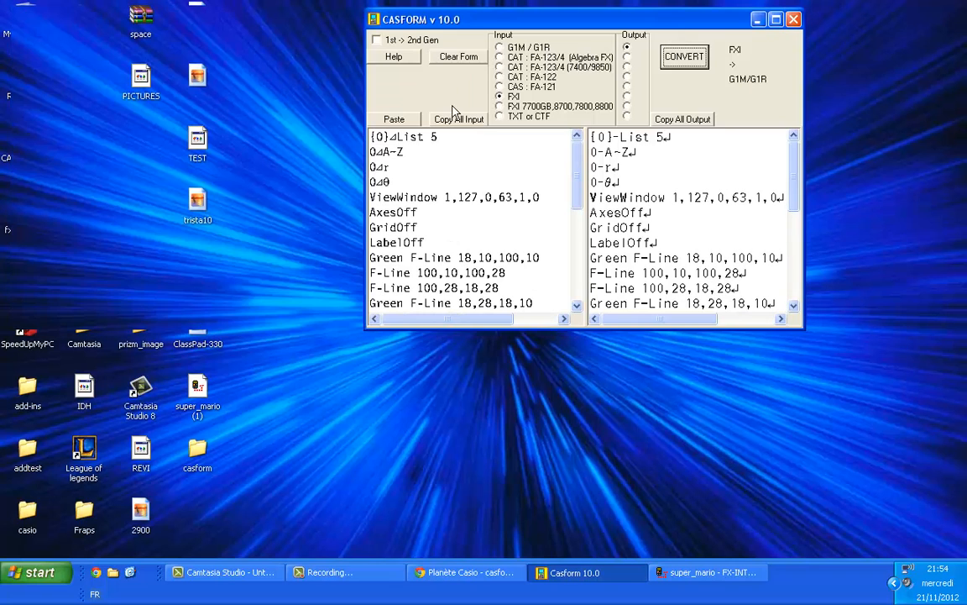
Step: Open CASIO FA-124 from the desktop and move its window lower so that part of Casform stays visible
left_click(32, 141)
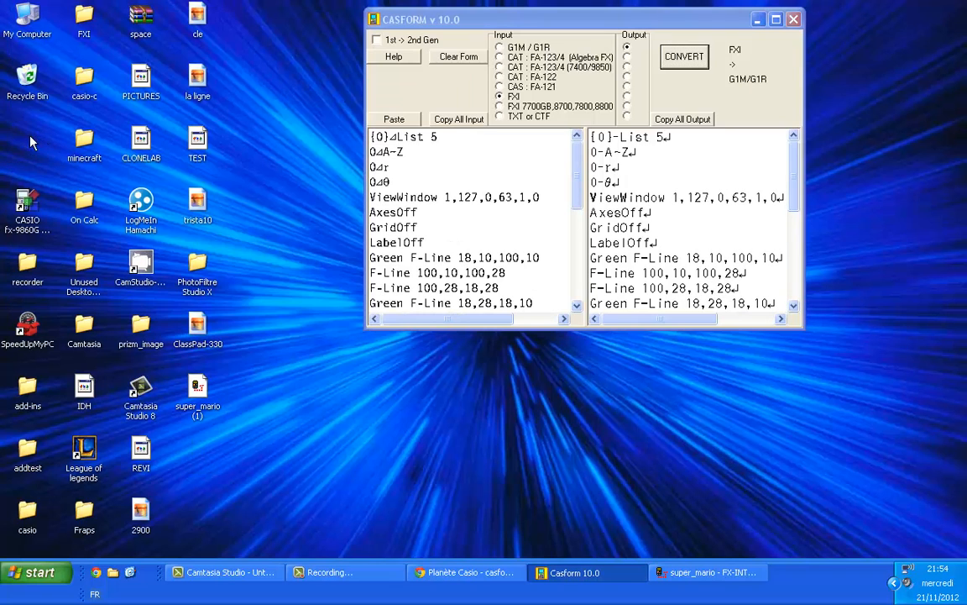
double_click(32, 141)
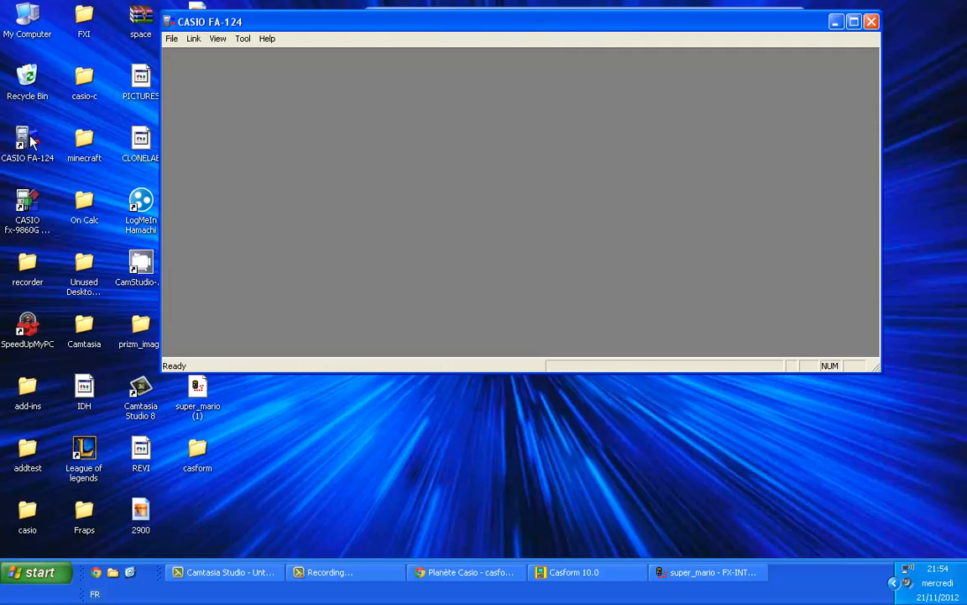
left_click_drag(601, 26, 487, 112)
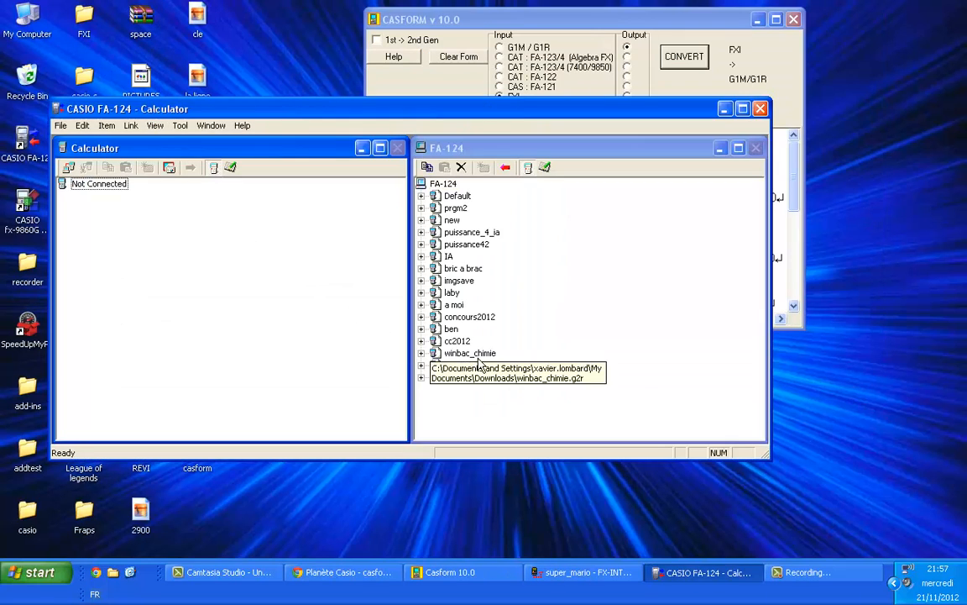
Step: Create a new program item named FXIG1M in the Program folder of the test group
double_click(451, 378)
left_click(469, 403)
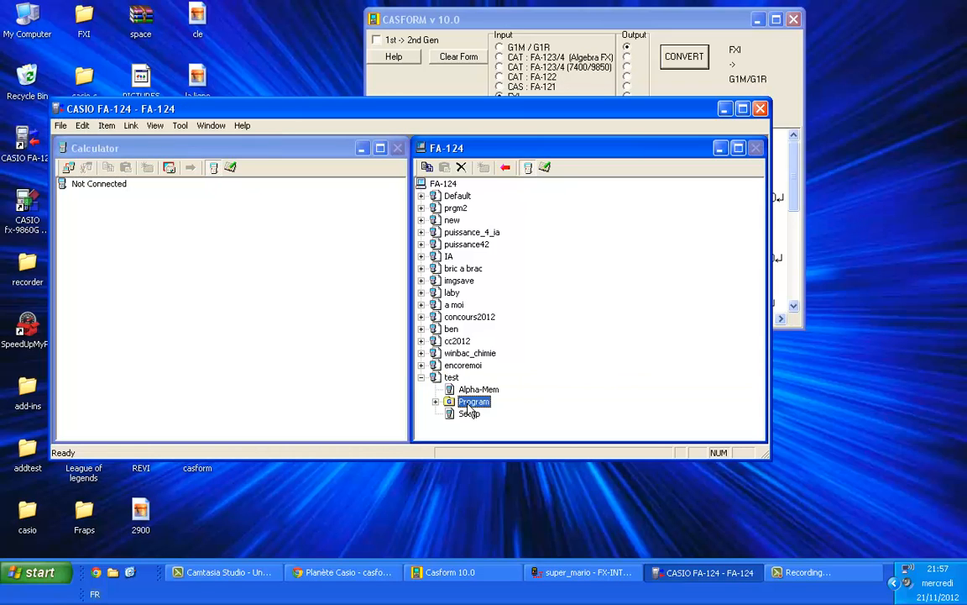
left_click(108, 126)
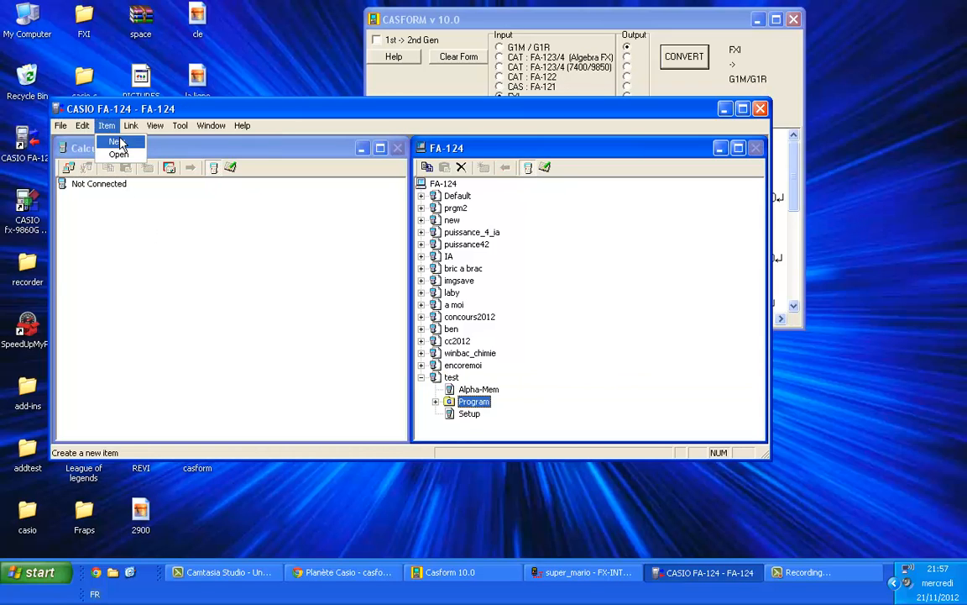
left_click(118, 141)
type("f")
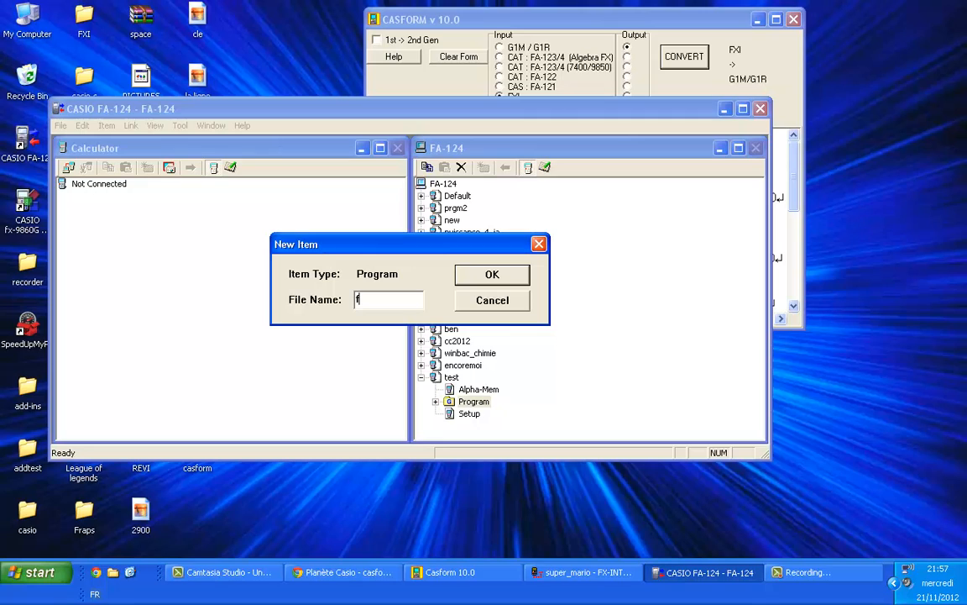
type("xig1m")
key("Return")
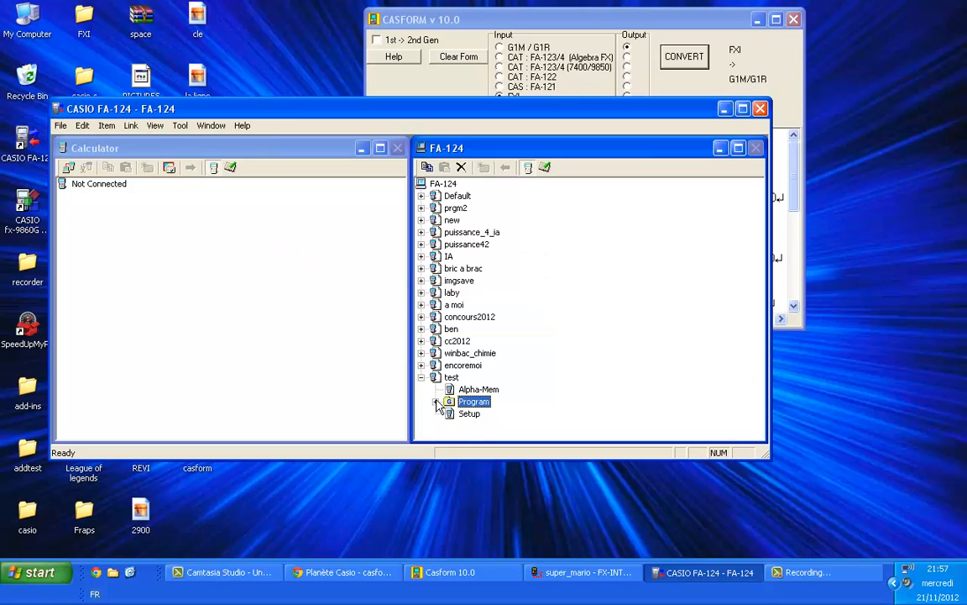
Step: Open the FXIG1M program and paste Casform's entire converted G1M/G1R output into it
double_click(485, 424)
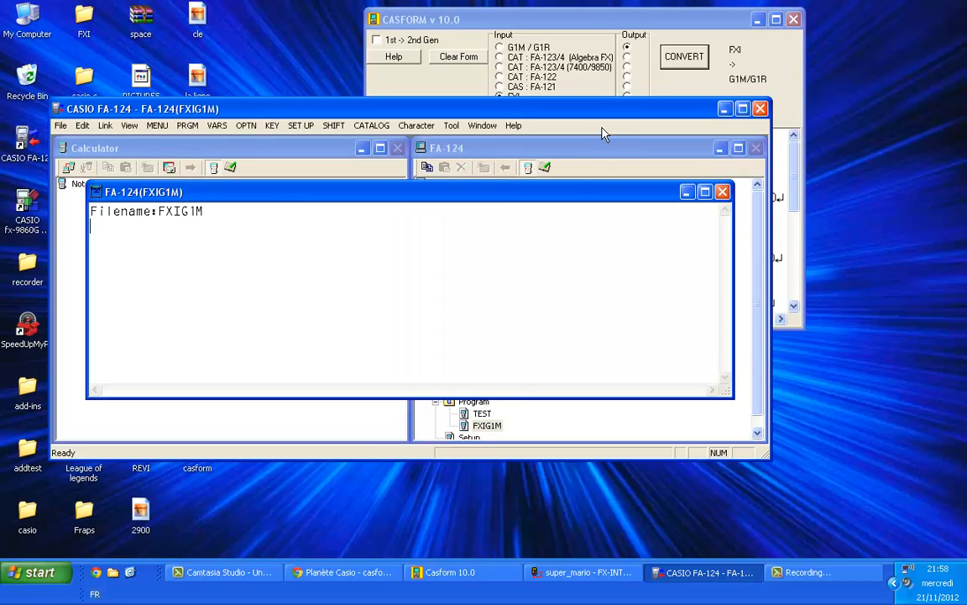
left_click(643, 10)
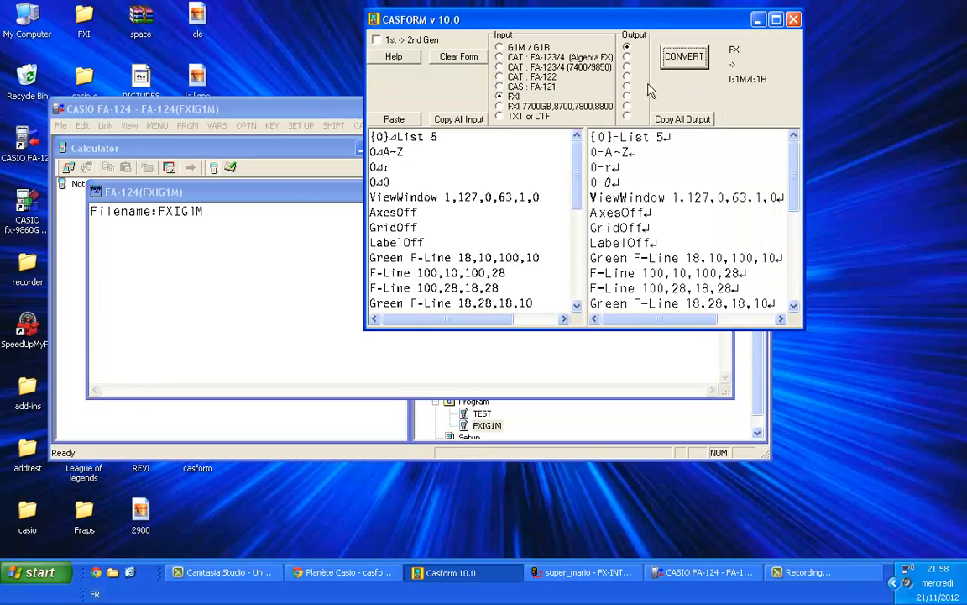
left_click_drag(592, 136, 802, 389)
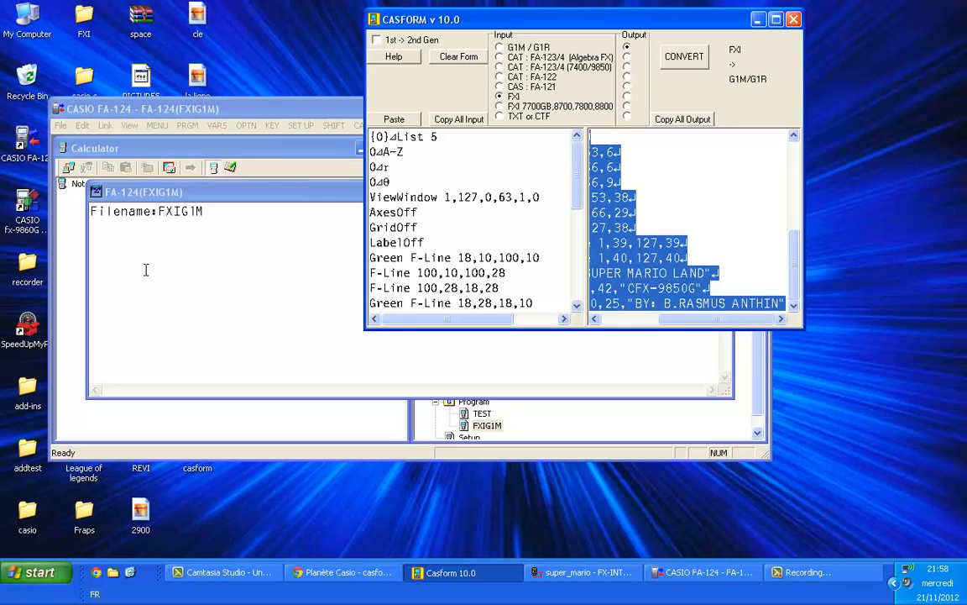
left_click(122, 245)
key("ctrl+v")
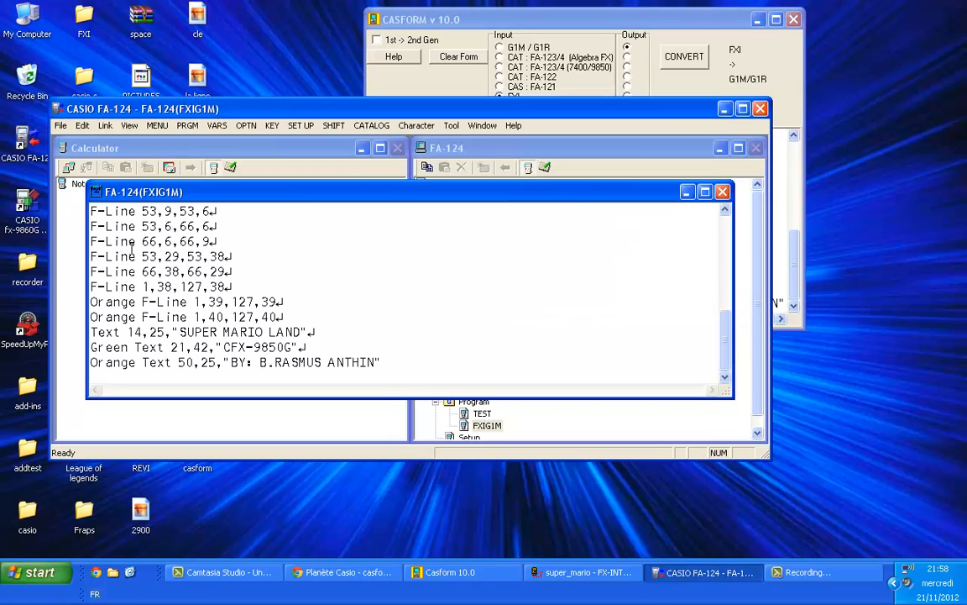
Step: Review the pasted code from its beginning, then close the FXIG1M program and save its changes
left_click_drag(725, 334, 723, 227)
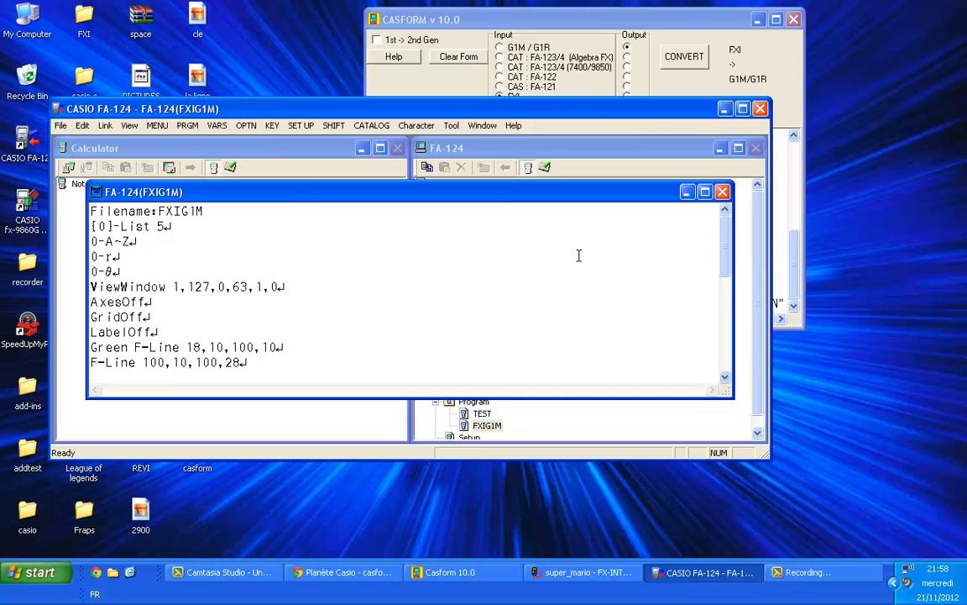
left_click(341, 288)
left_click(721, 192)
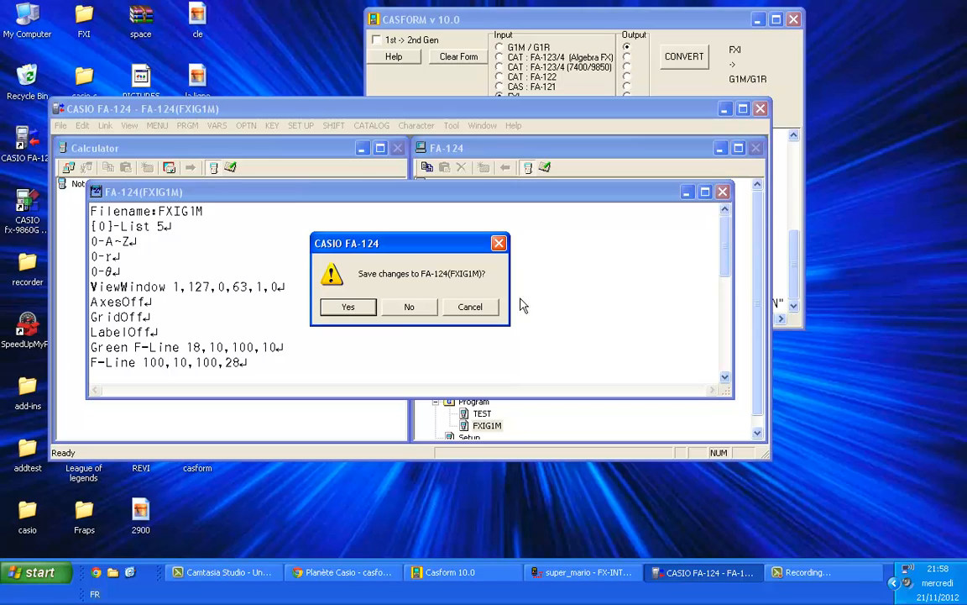
left_click(347, 307)
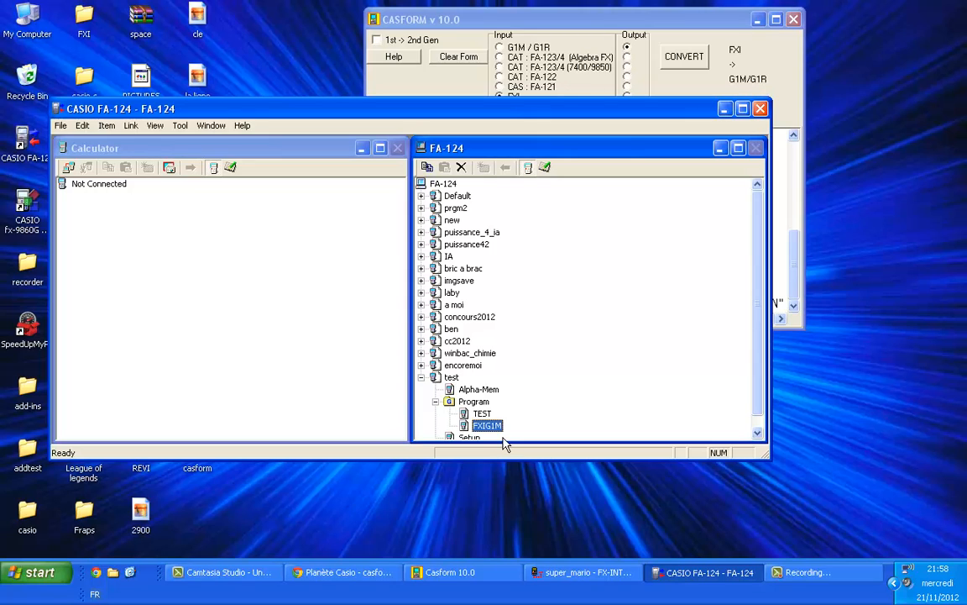
Step: Copy all of the TEST program's code from ClrGraph to Stop, then close it and minimize CASIO FA-124
double_click(482, 415)
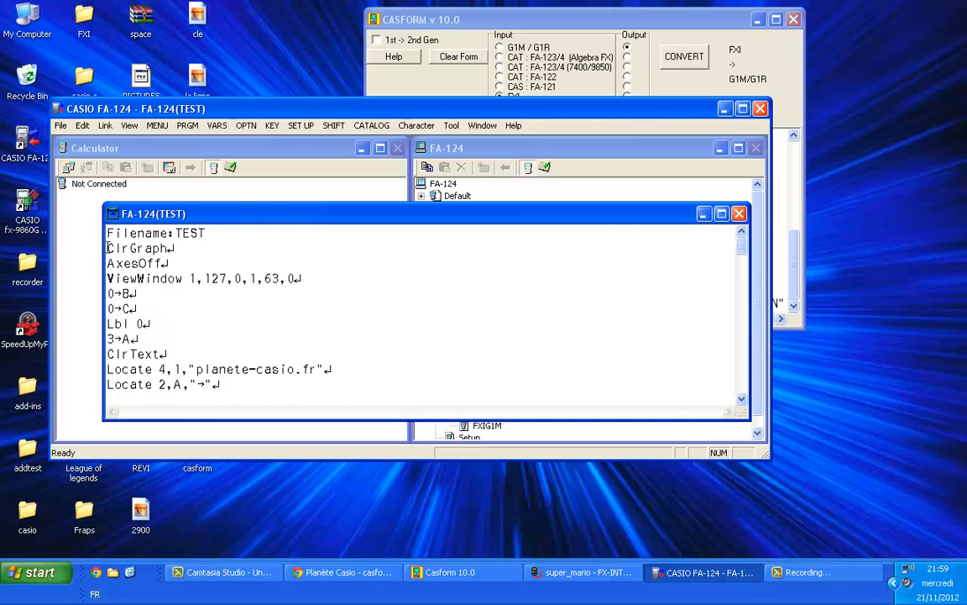
left_click_drag(106, 248, 230, 449)
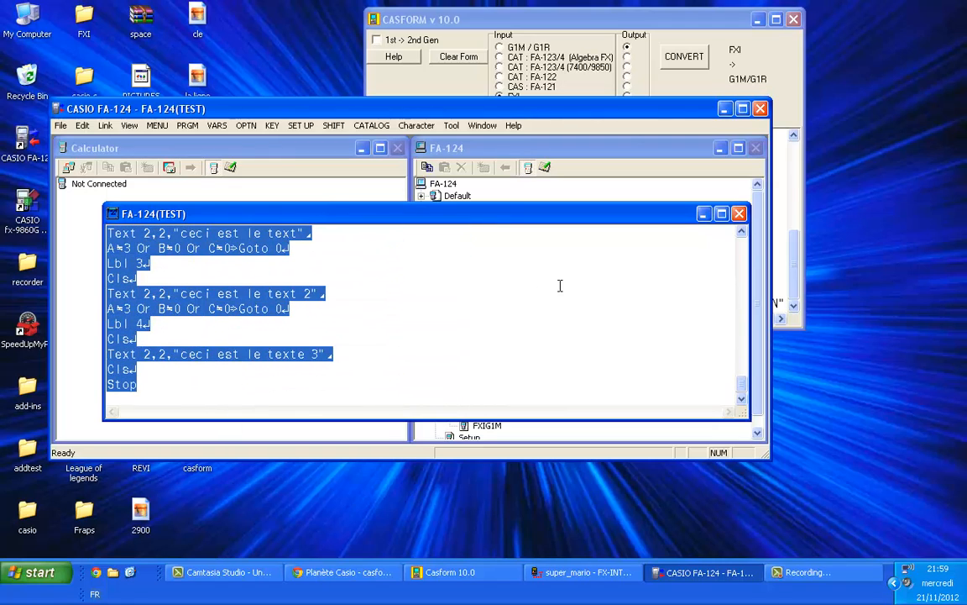
left_click(739, 216)
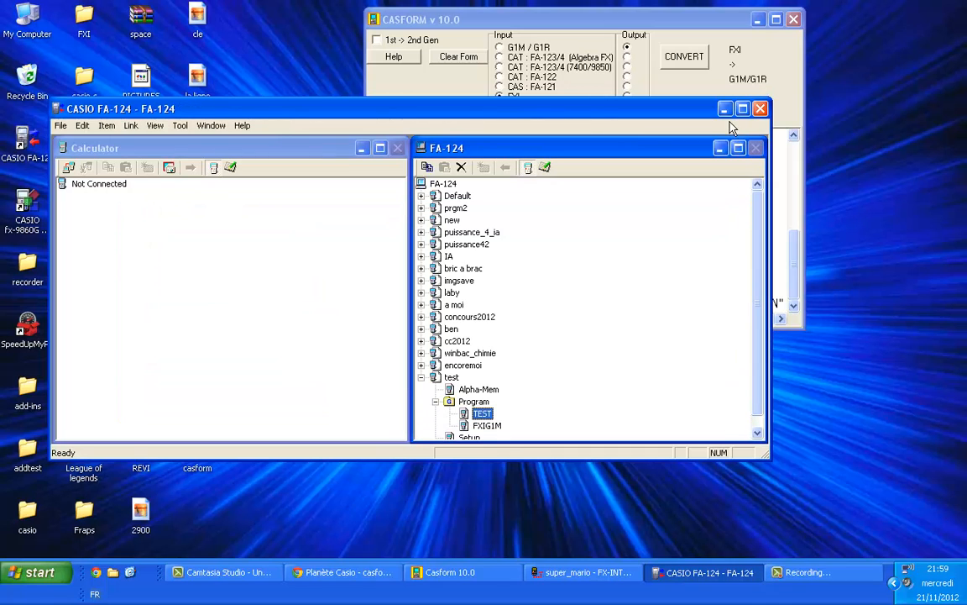
left_click(724, 108)
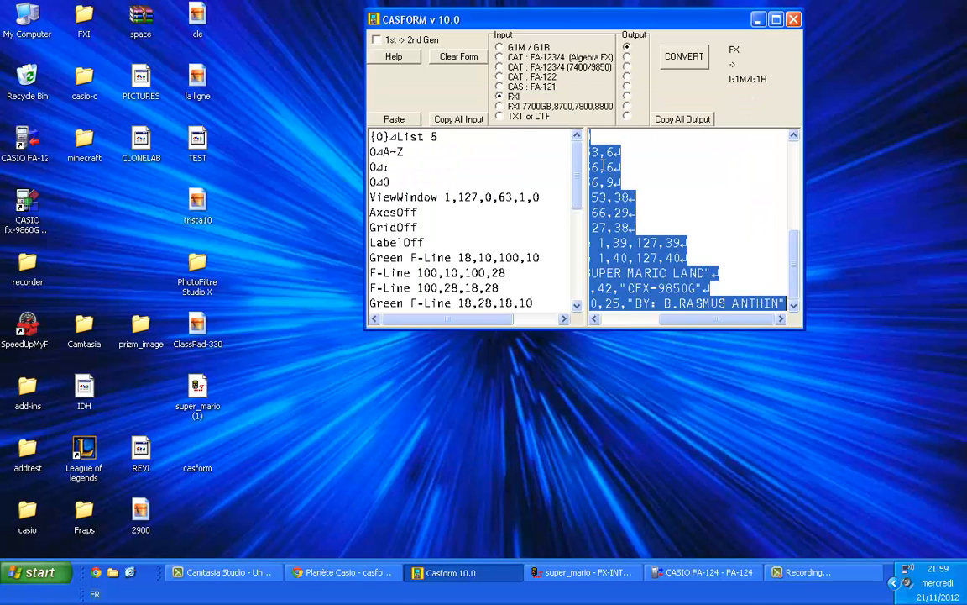
Step: Replace the Mario code in Casform's input area with the copied TEST program code
left_click(416, 184)
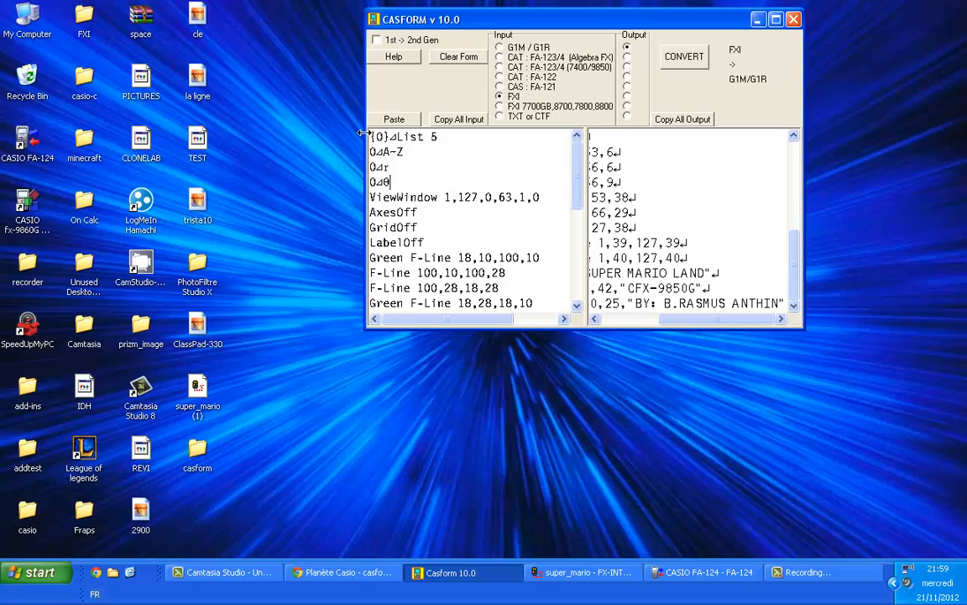
left_click_drag(370, 151, 432, 447)
key("Delete")
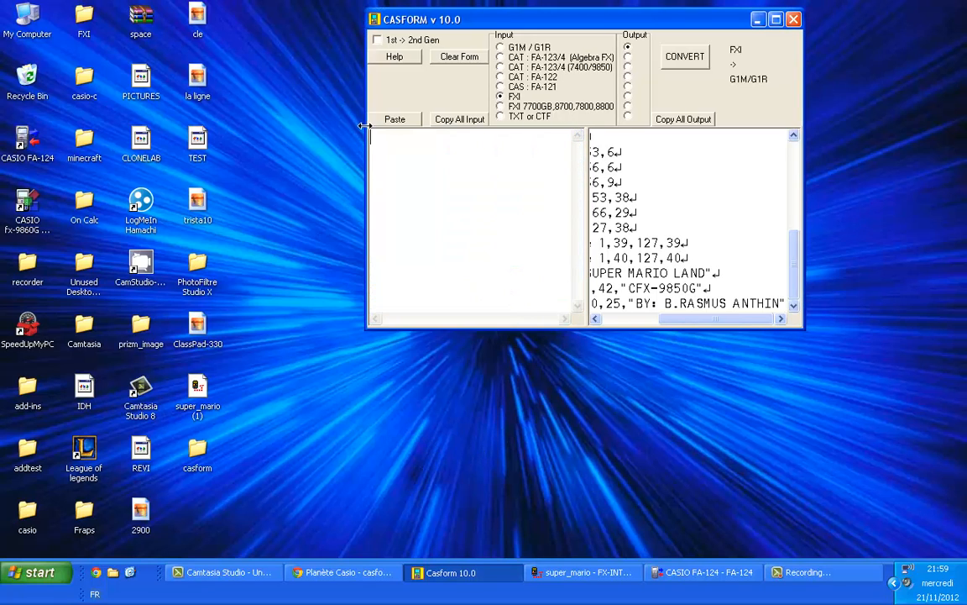
key("ctrl+v")
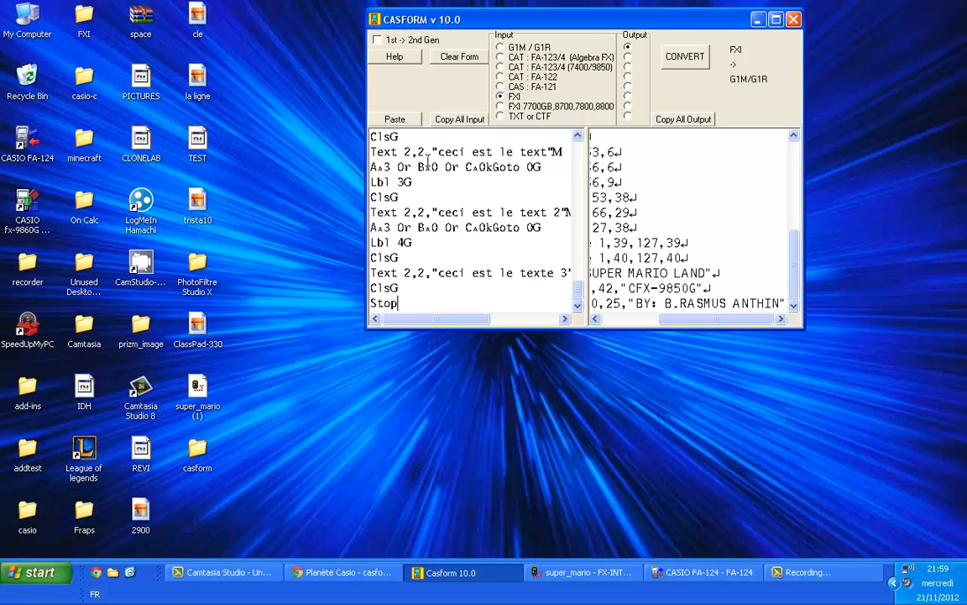
Step: Convert the TEST code in Casform from G1M / G1R to FXI format and copy the whole output
left_click(501, 48)
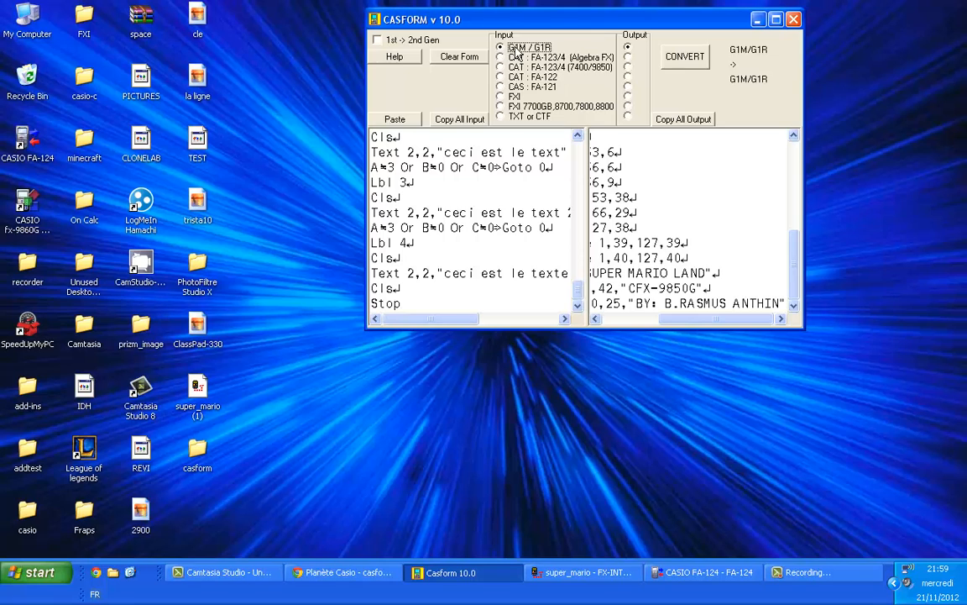
left_click(628, 95)
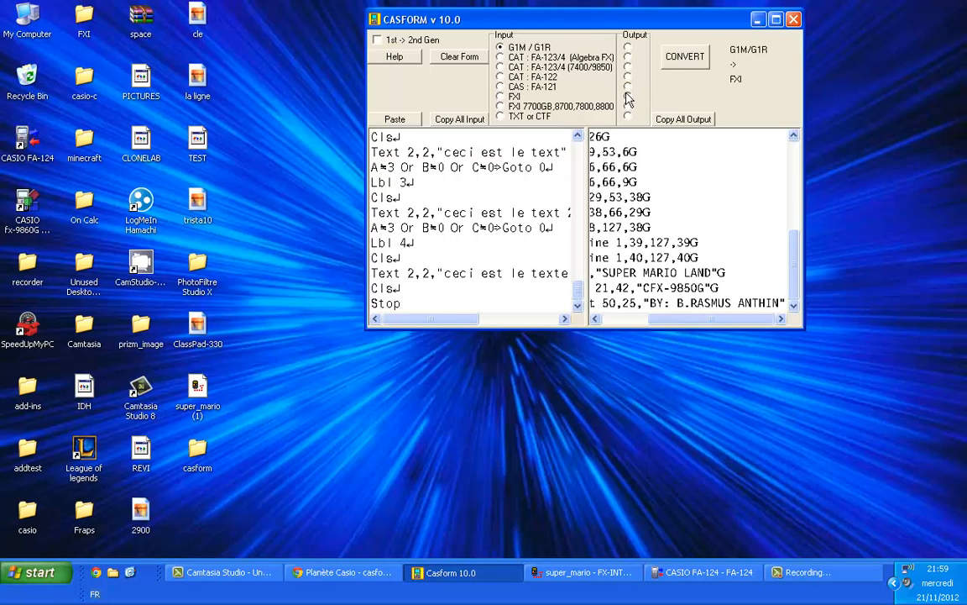
left_click(685, 57)
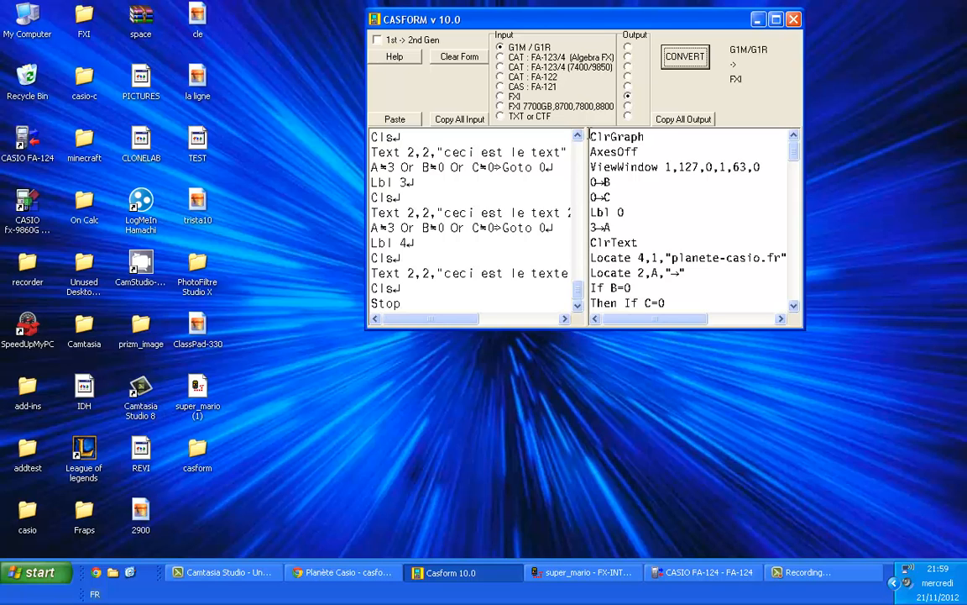
left_click_drag(591, 134, 653, 446)
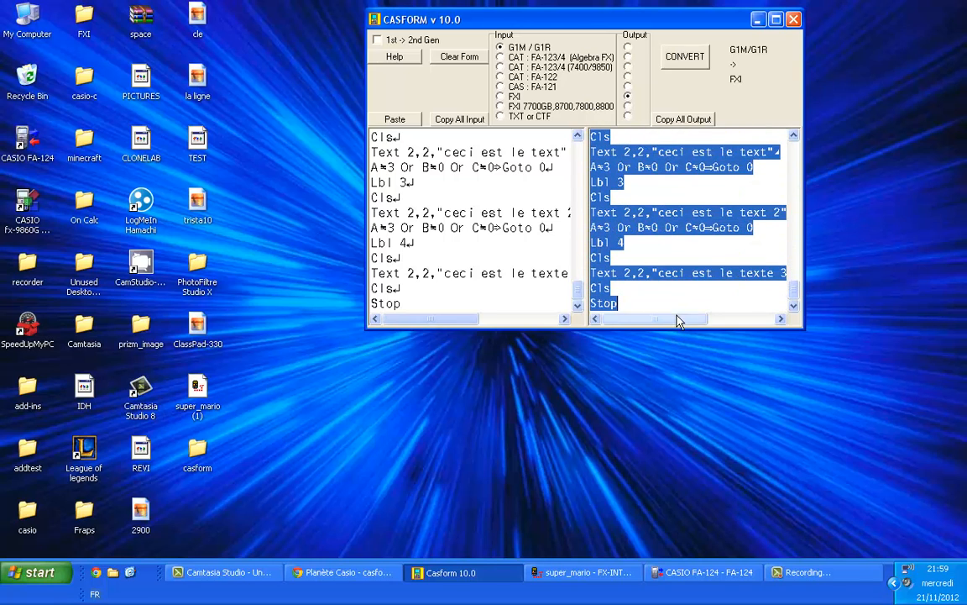
Step: Switch to FX-INTERFACE PROFESSIONAL and create a new entry named test under Programmes
left_click(585, 572)
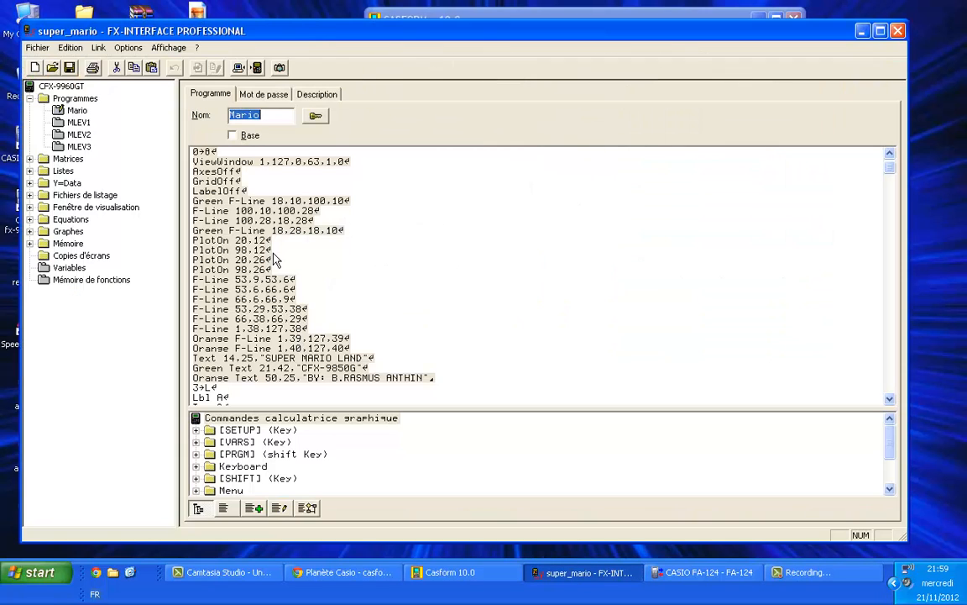
left_click(82, 98)
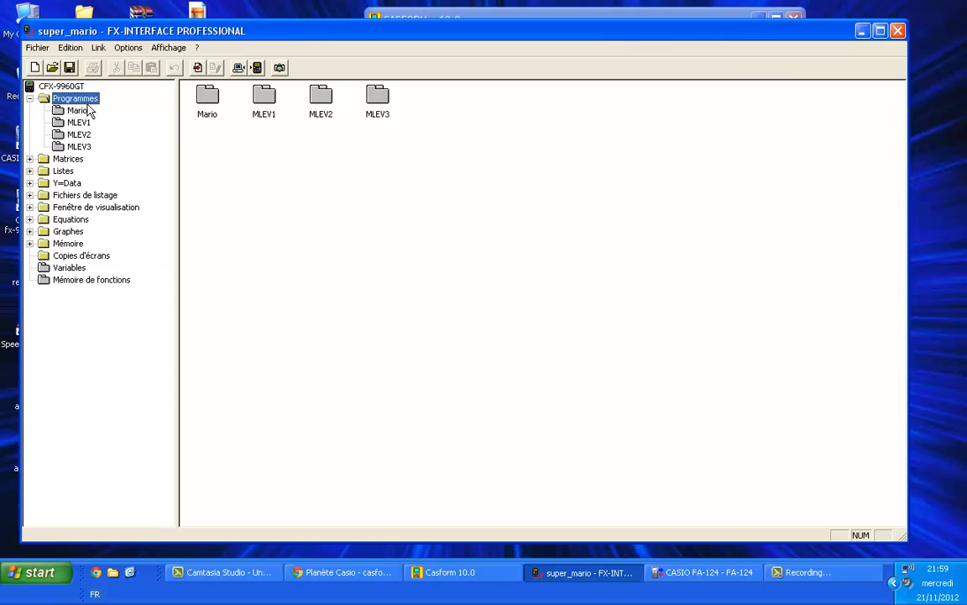
left_click(197, 68)
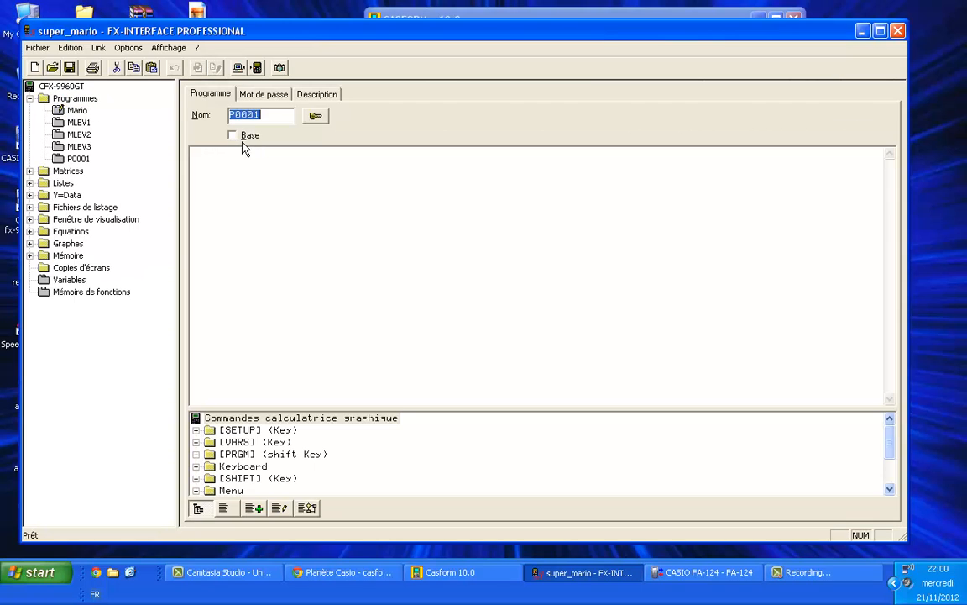
type("tes")
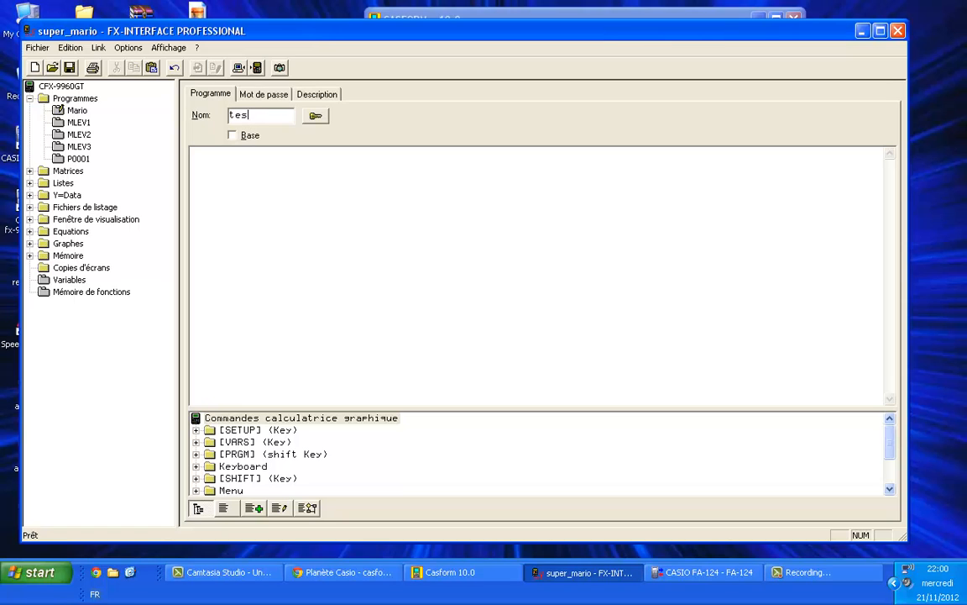
type("t")
Step: Paste the converted FXI code into the test program's body and display the calculator link commands
left_click(276, 194)
key("ctrl+v")
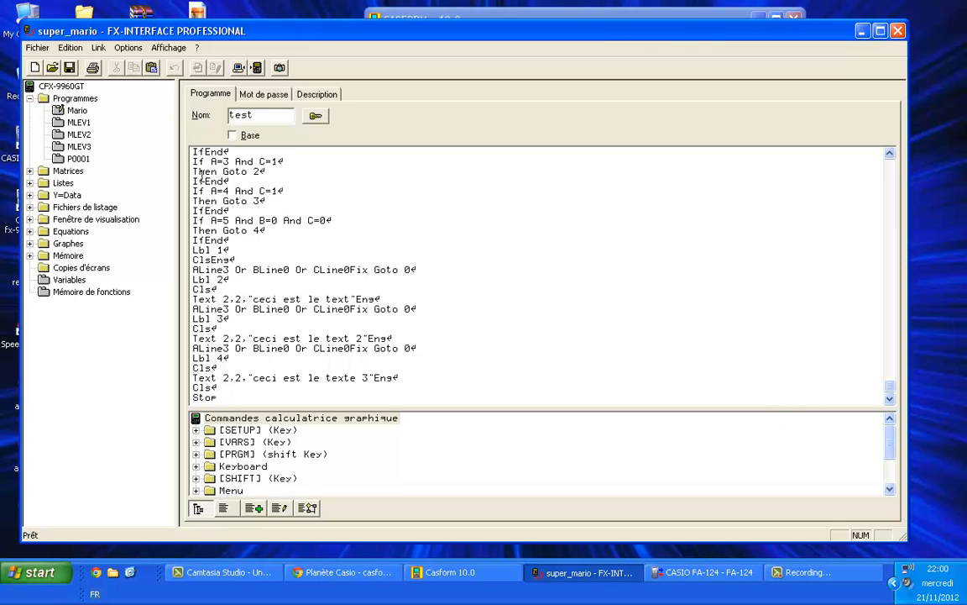
left_click(98, 47)
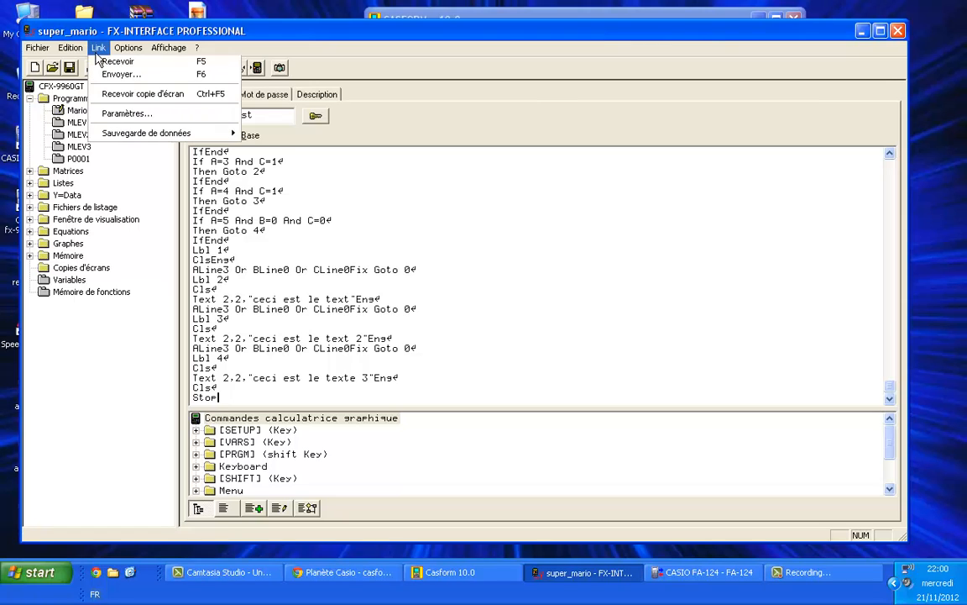